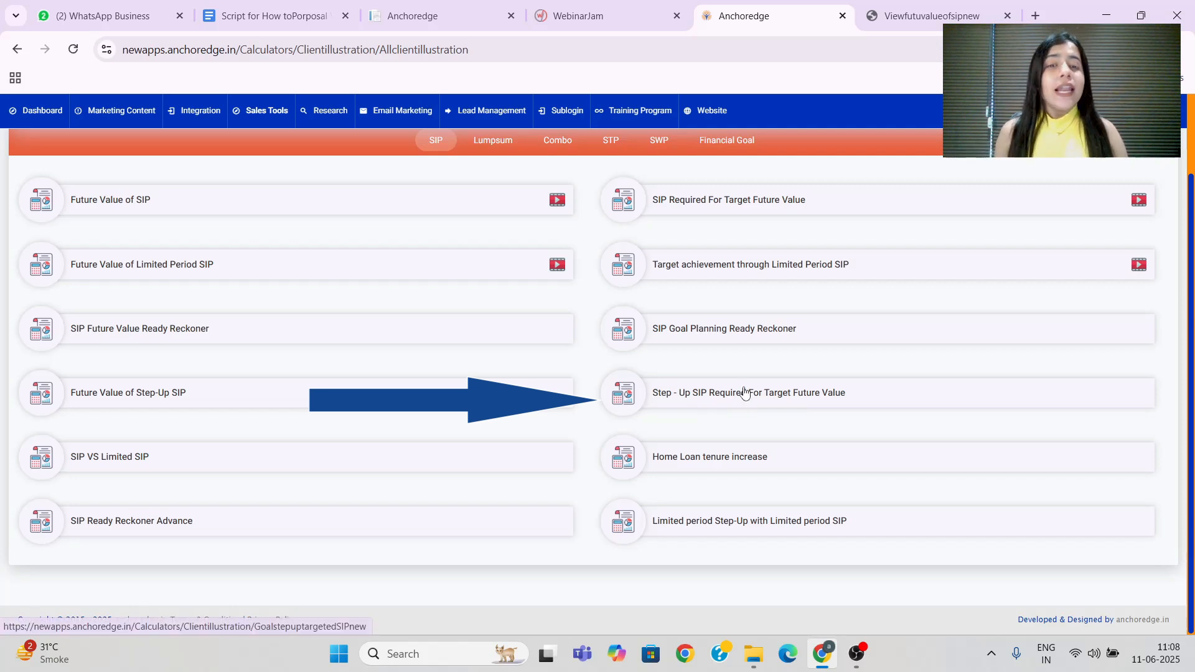
Open the Step-Up SIP Required For Target Future Value calculator and enter the client's full name as the cover page title.
click(746, 392)
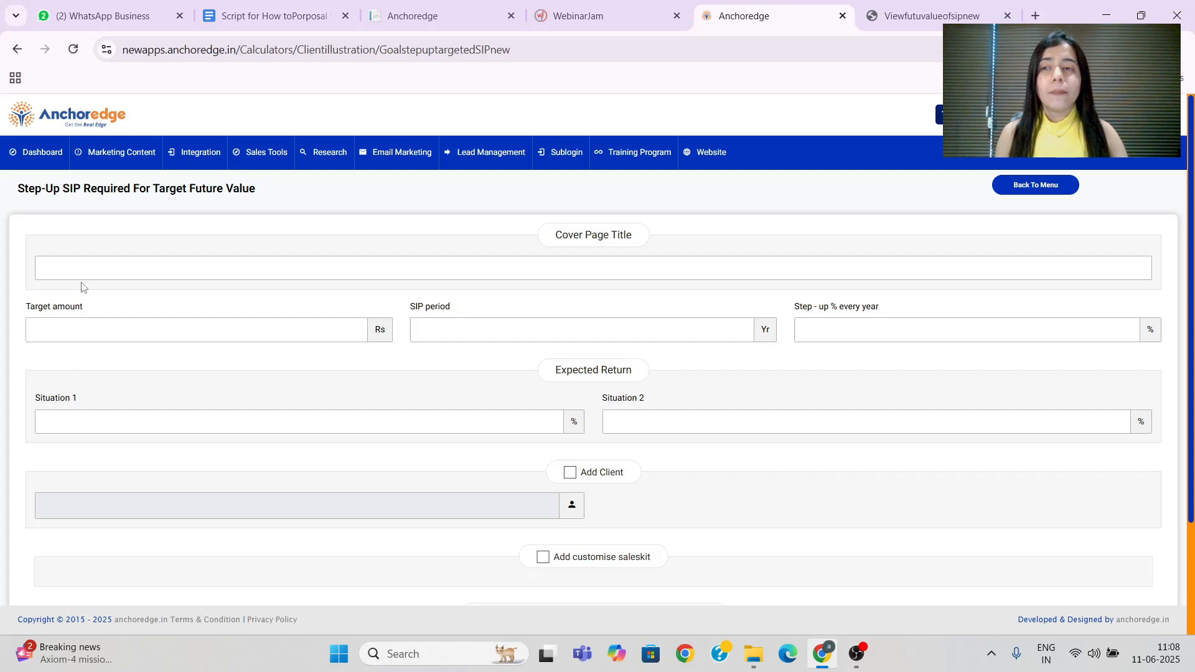
click(87, 267)
click(147, 358)
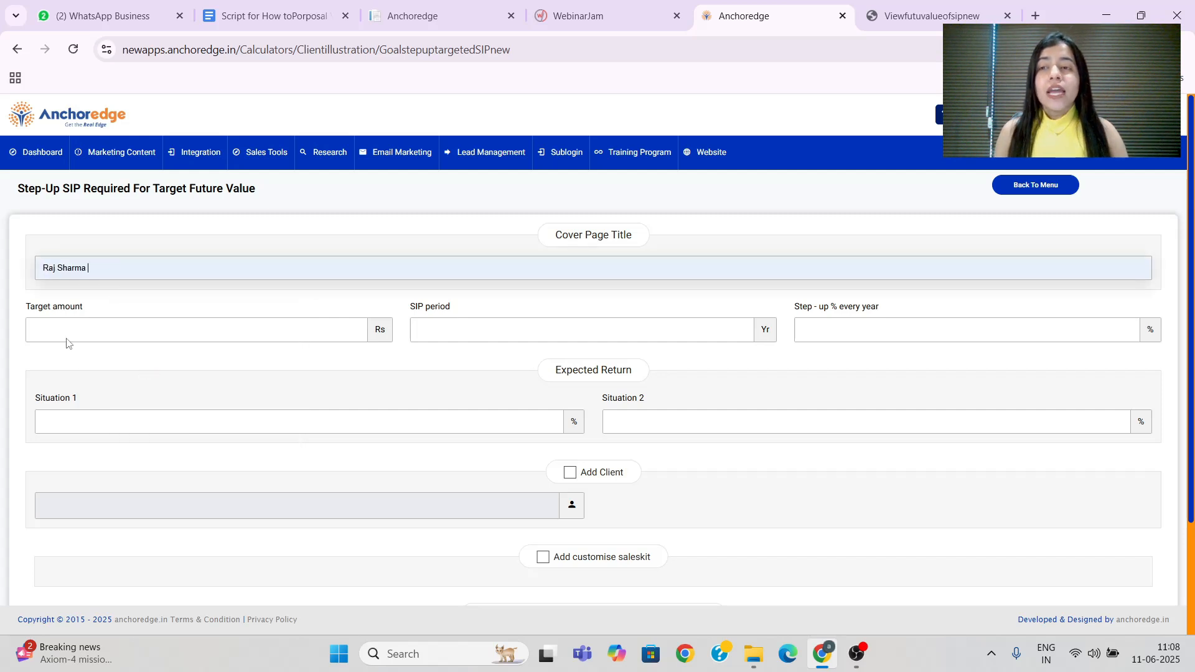
Set the target amount to 50000000 Rs, the SIP period to 20 years and the yearly step-up to 10%.
click(60, 331)
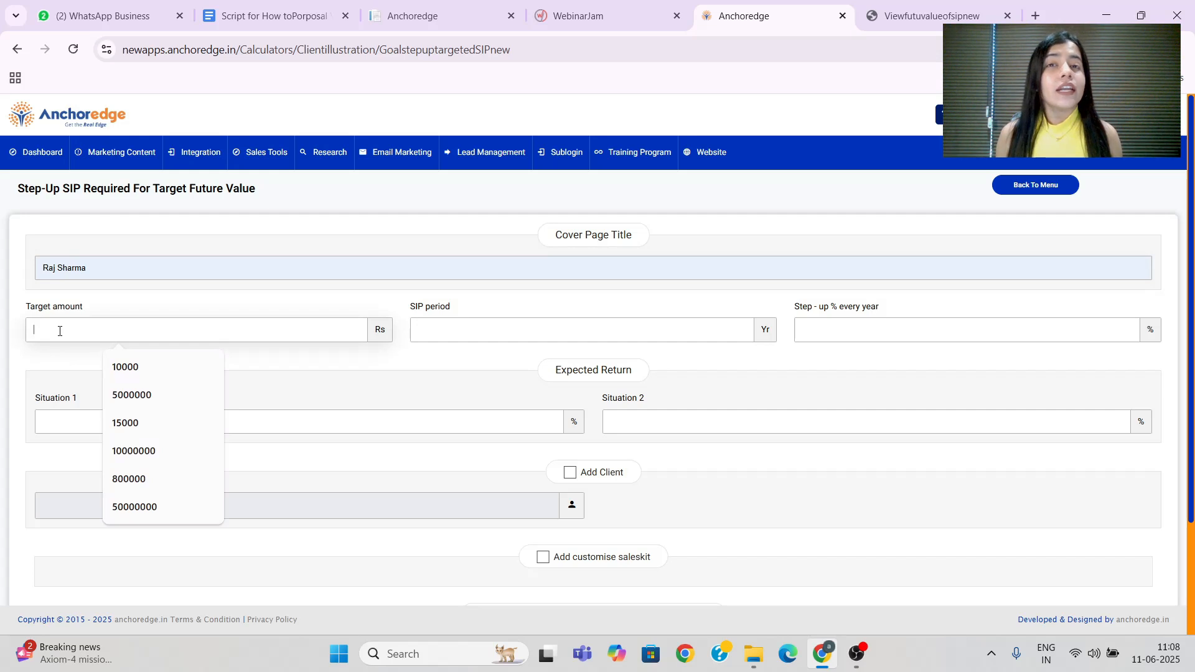
text(5)
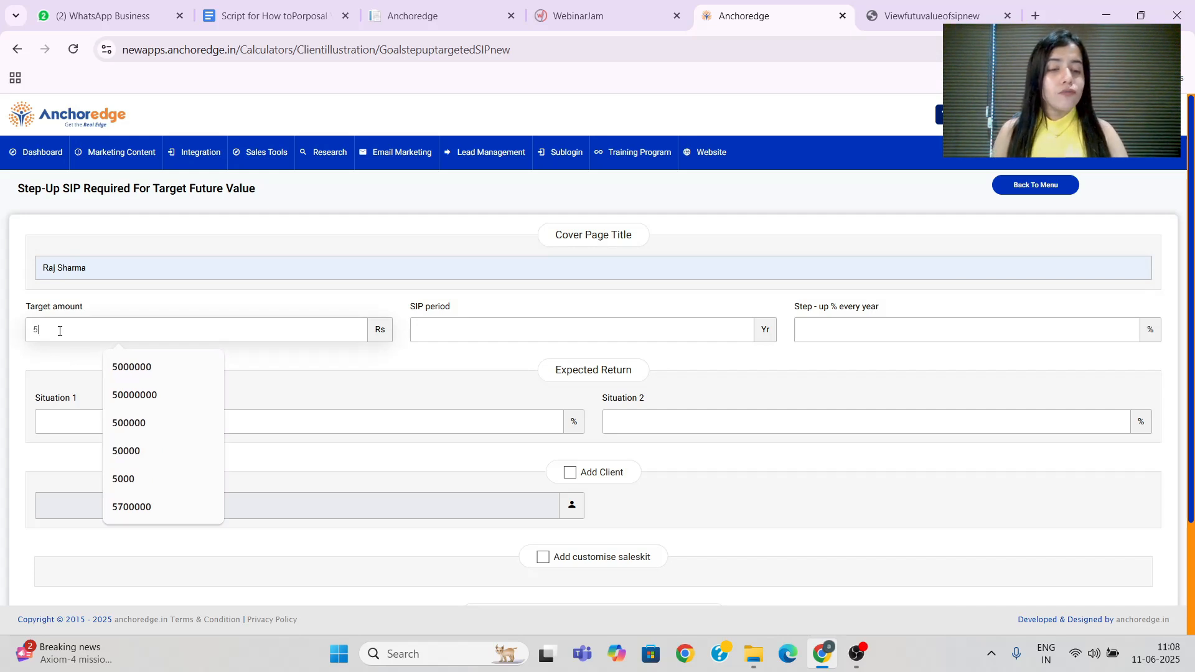
text(000)
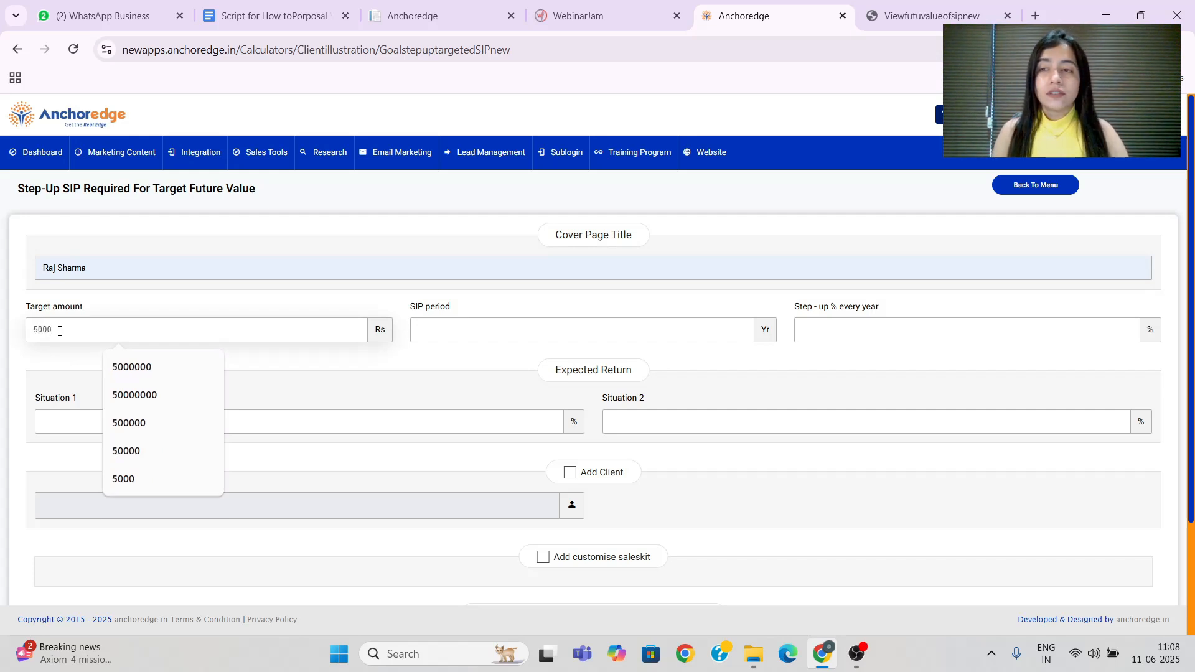
text(0000)
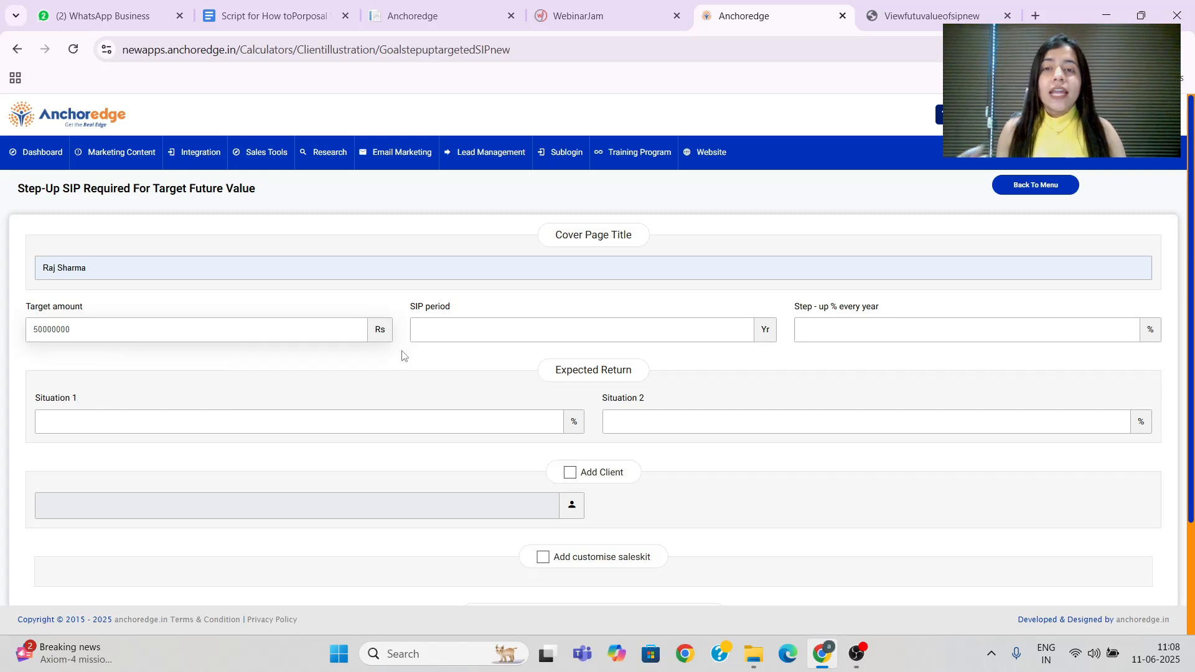
click(438, 330)
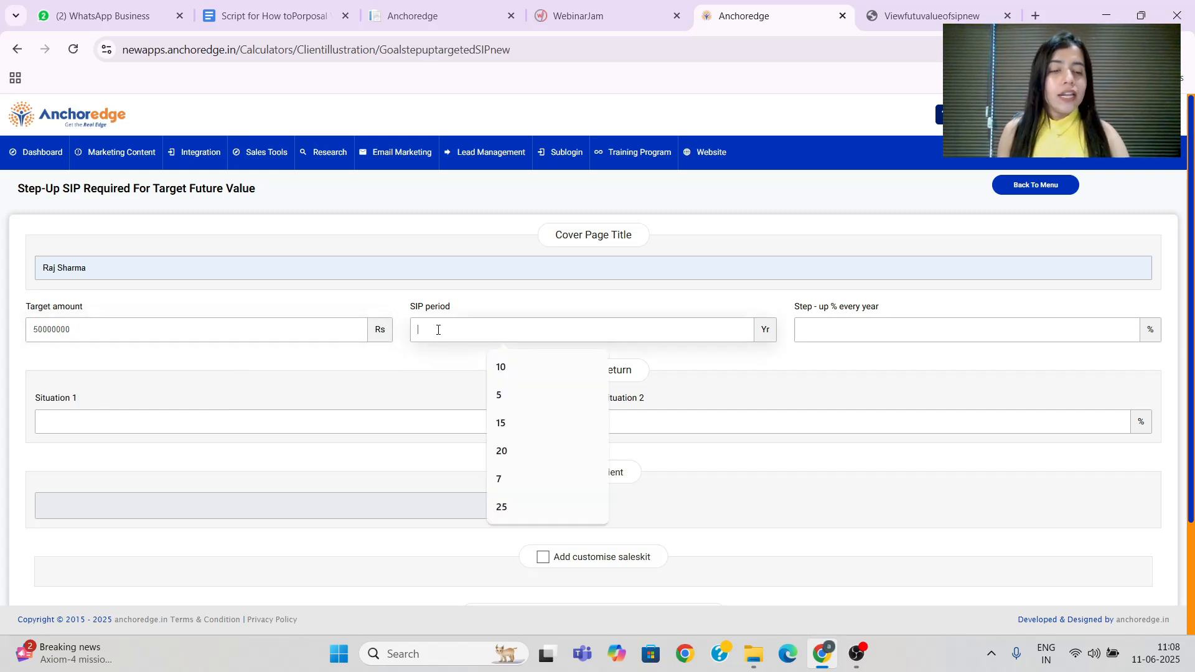
text(20)
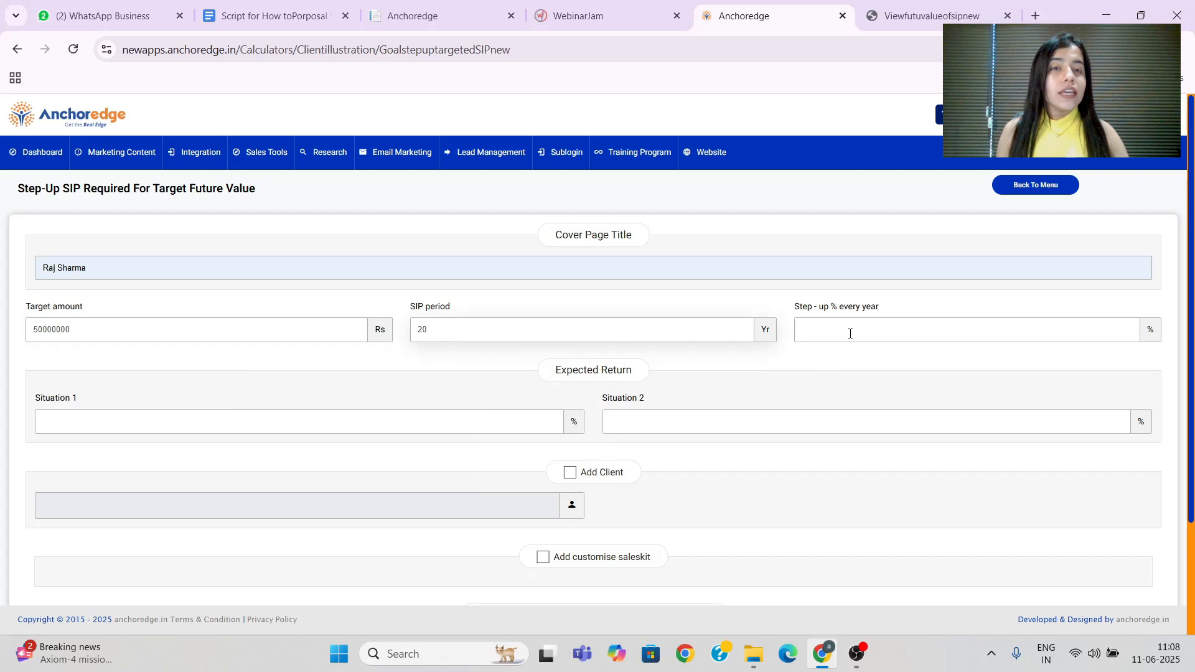
click(850, 334)
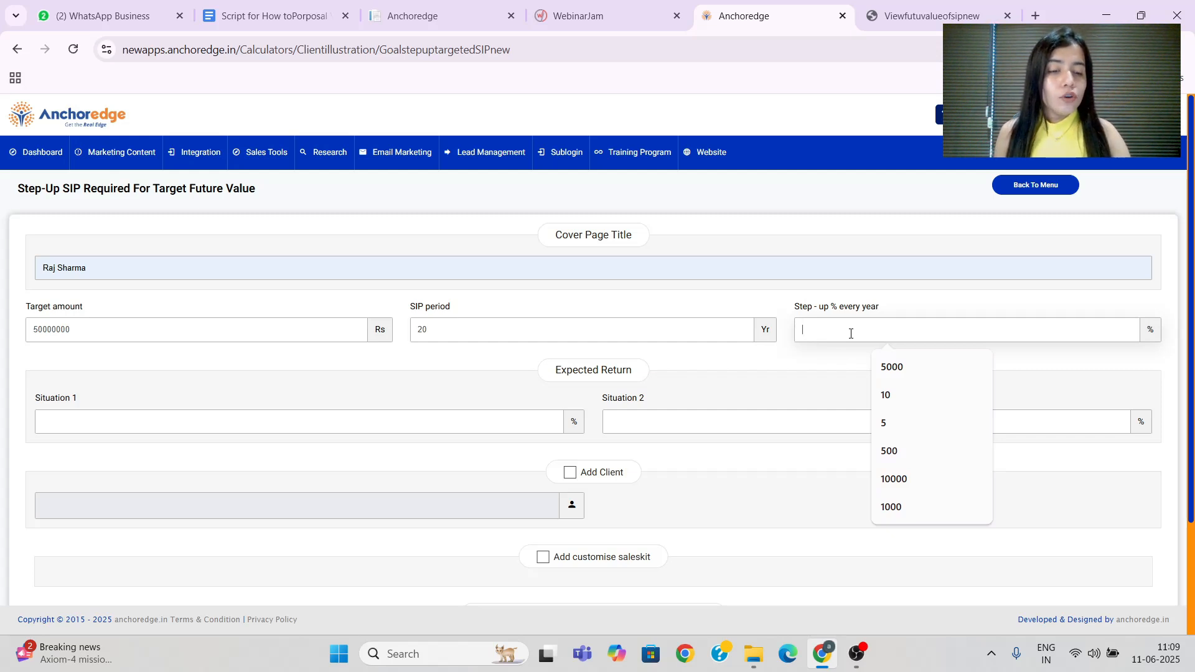
text(10)
Set the expected return to 10% for Situation 1 and 13% for Situation 2.
scroll(850, 335, down, 2)
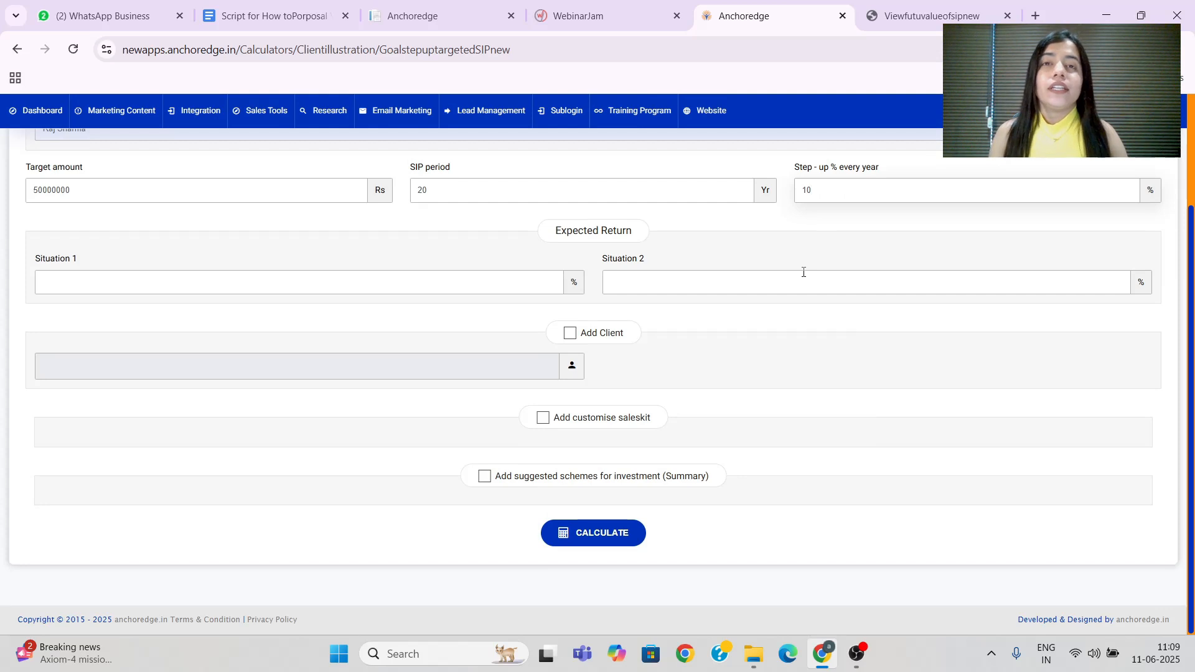
click(206, 283)
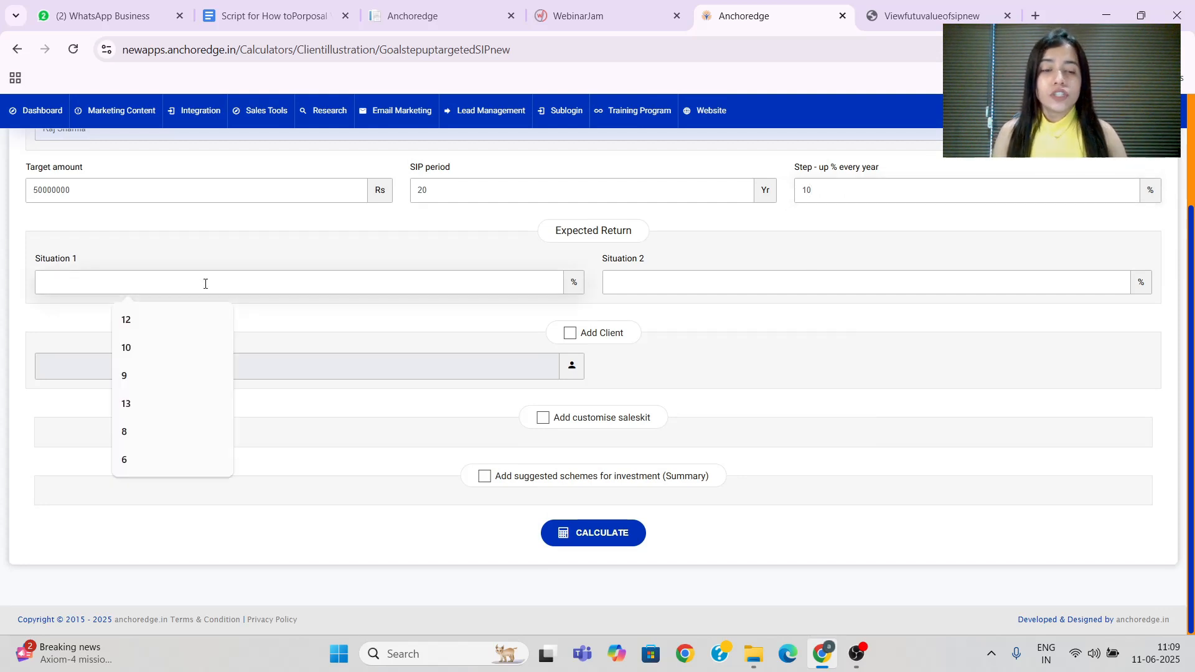
text(10)
key(Tab)
text(13)
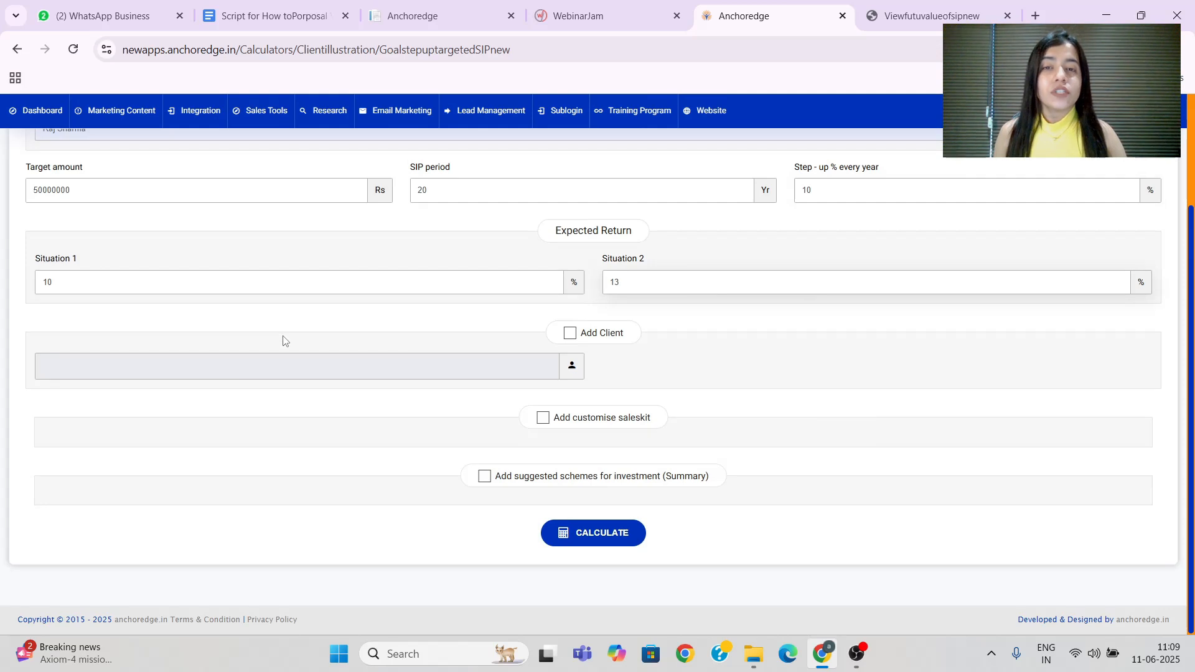
Add the client with their full name and upload the Indian professional portrait PNG from the Desktop as the photo.
click(570, 333)
scroll(576, 342, down, 1)
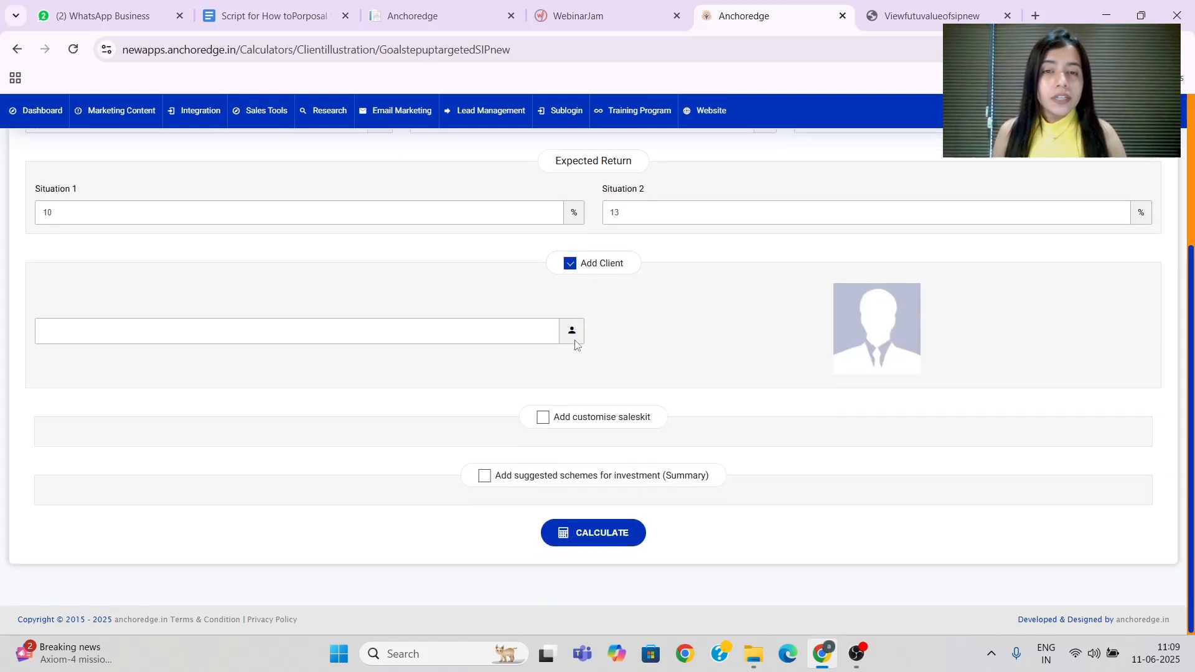
click(319, 336)
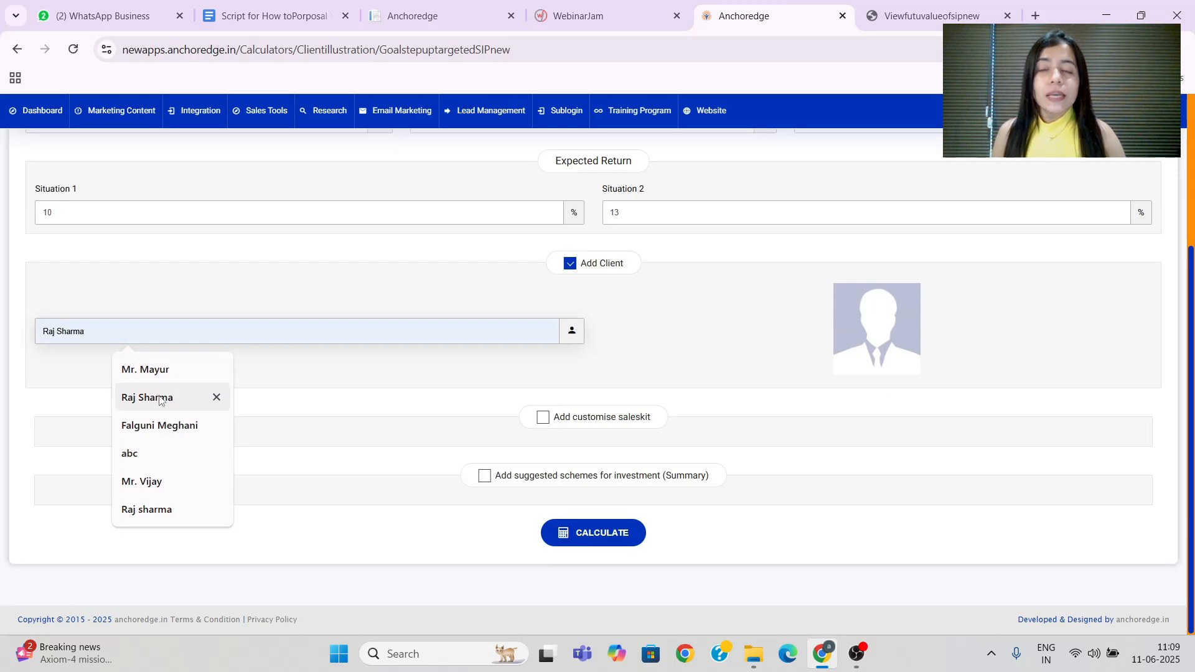
click(218, 394)
click(861, 328)
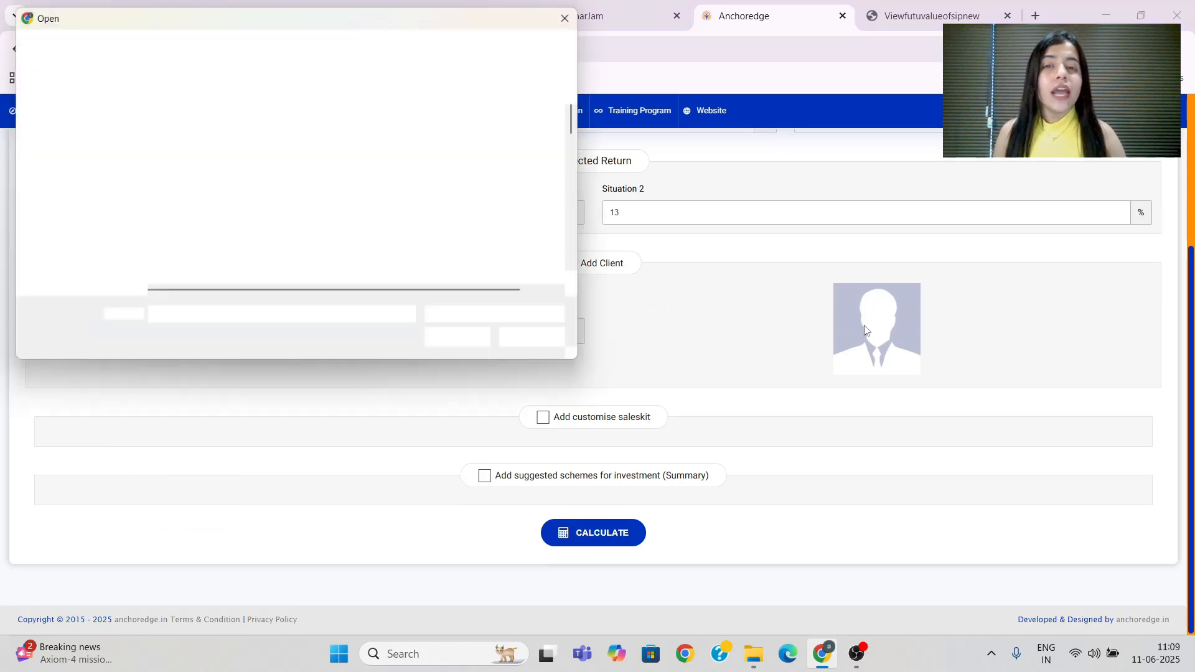
scroll(285, 213, down, 10)
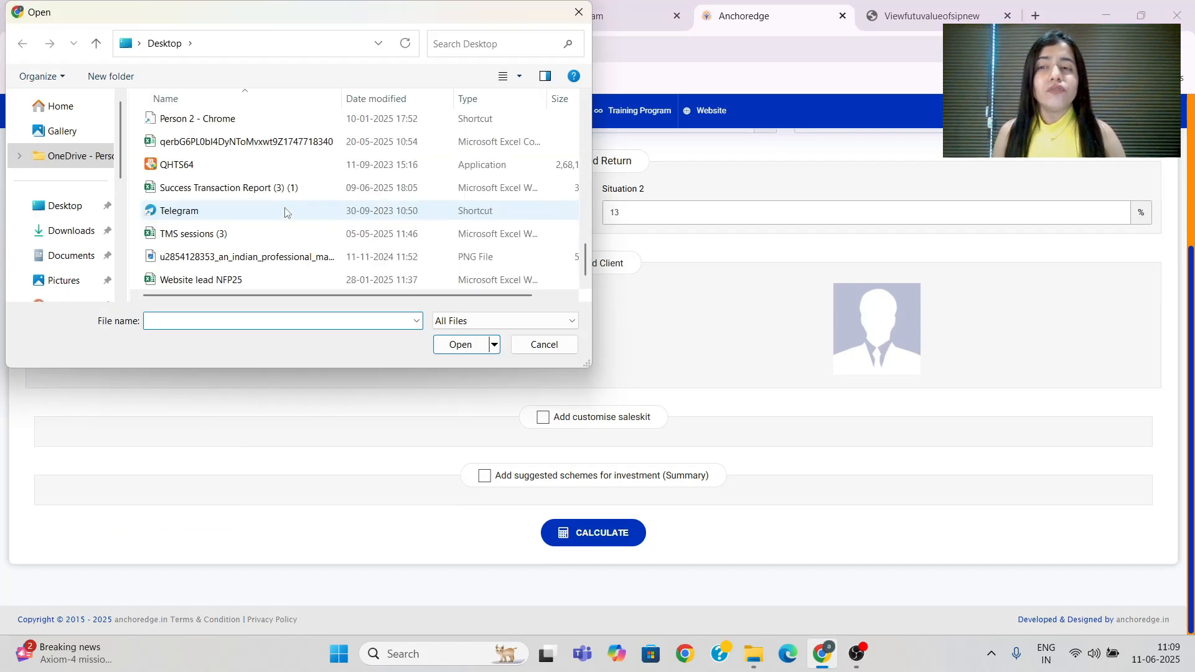
double_click(236, 258)
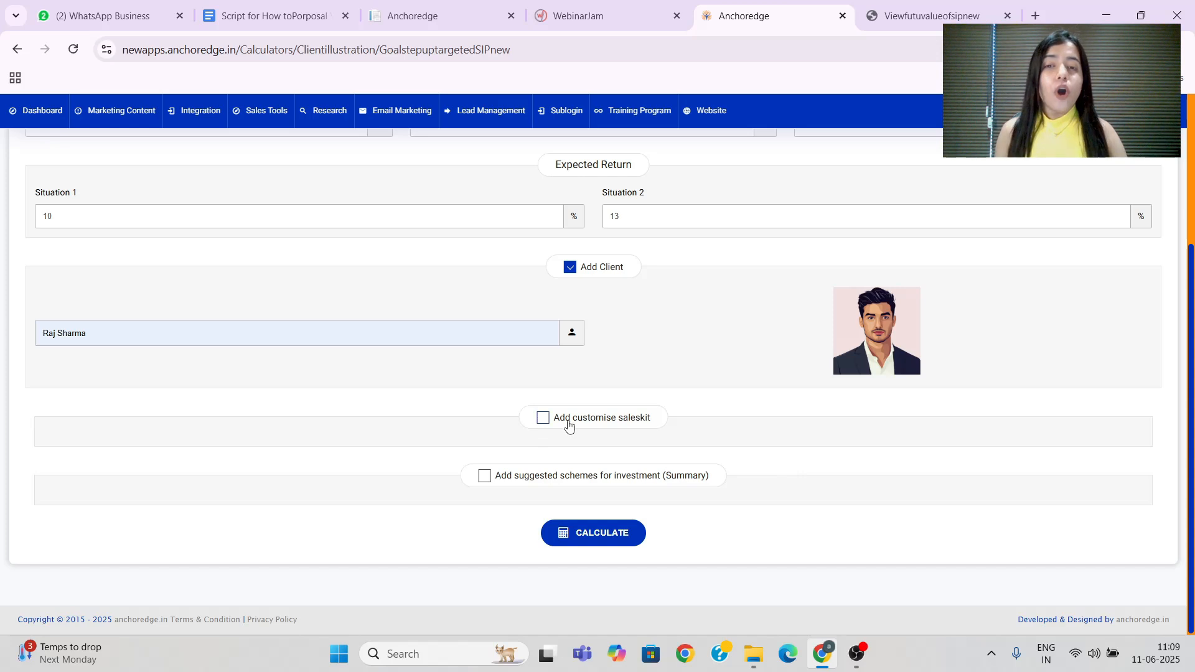
Add a customised saleskit to the proposal and choose the SIP kit.
click(543, 418)
scroll(745, 419, down, 1)
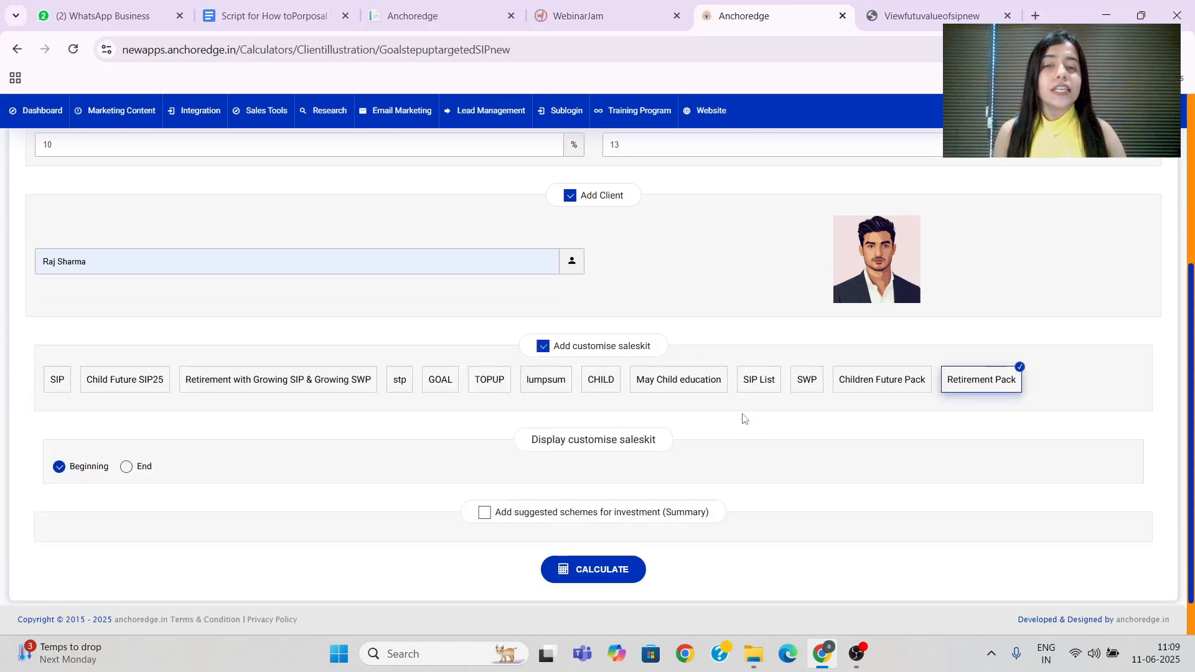
scroll(745, 419, down, 1)
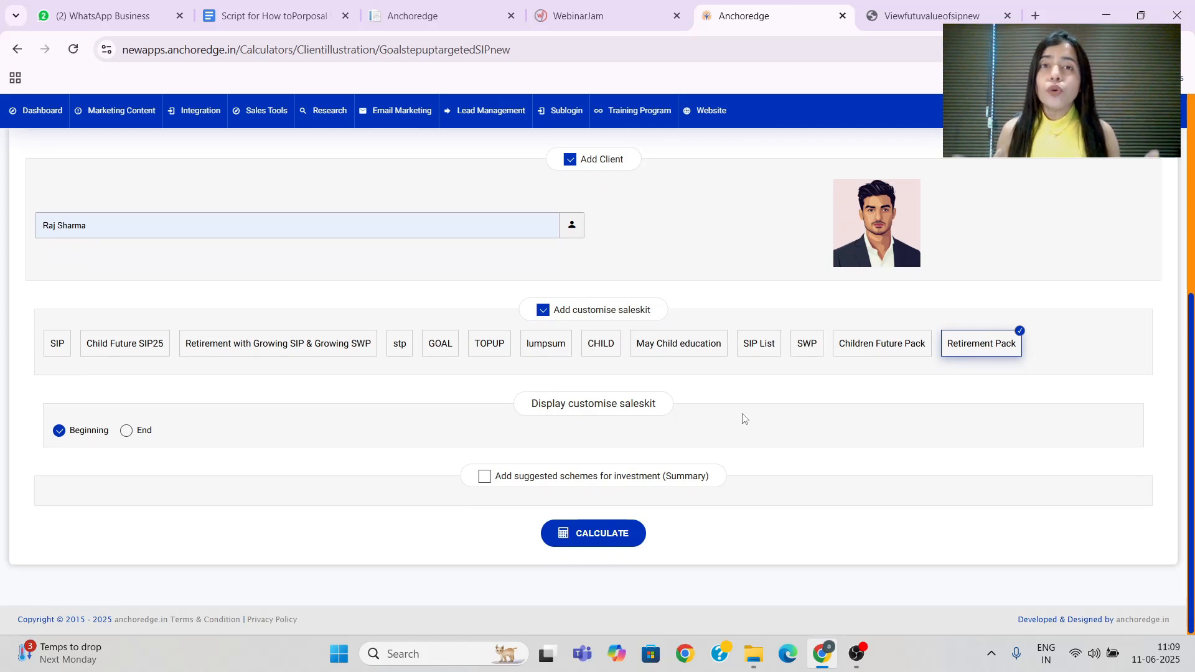
mouse_move(266, 115)
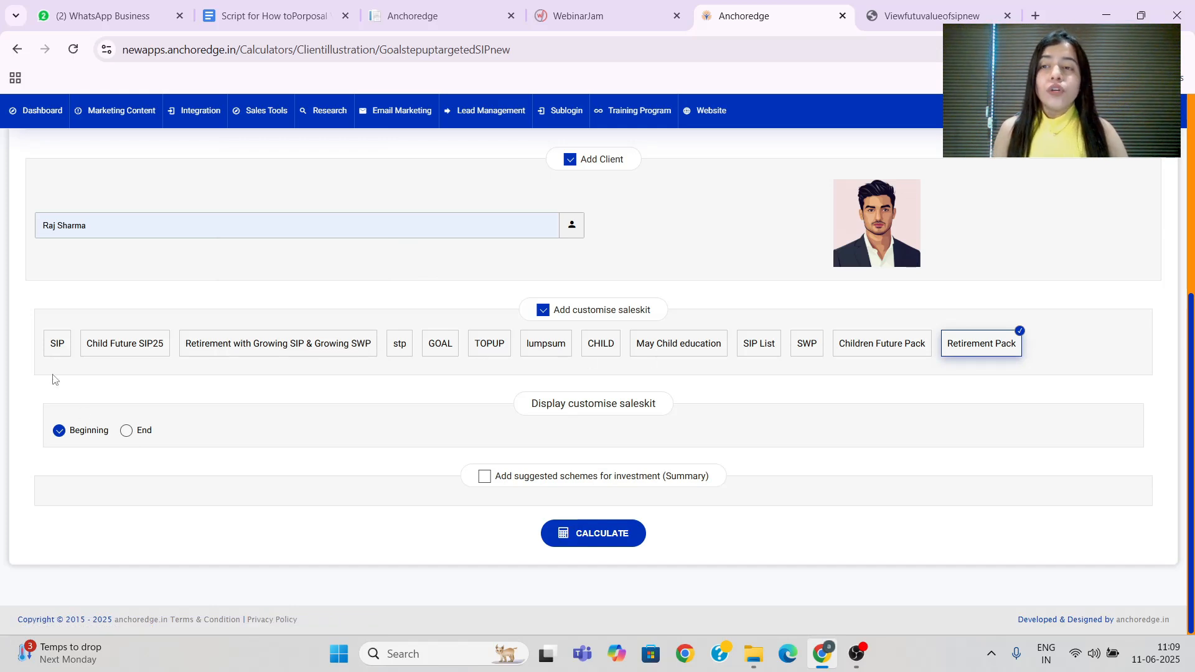
click(56, 351)
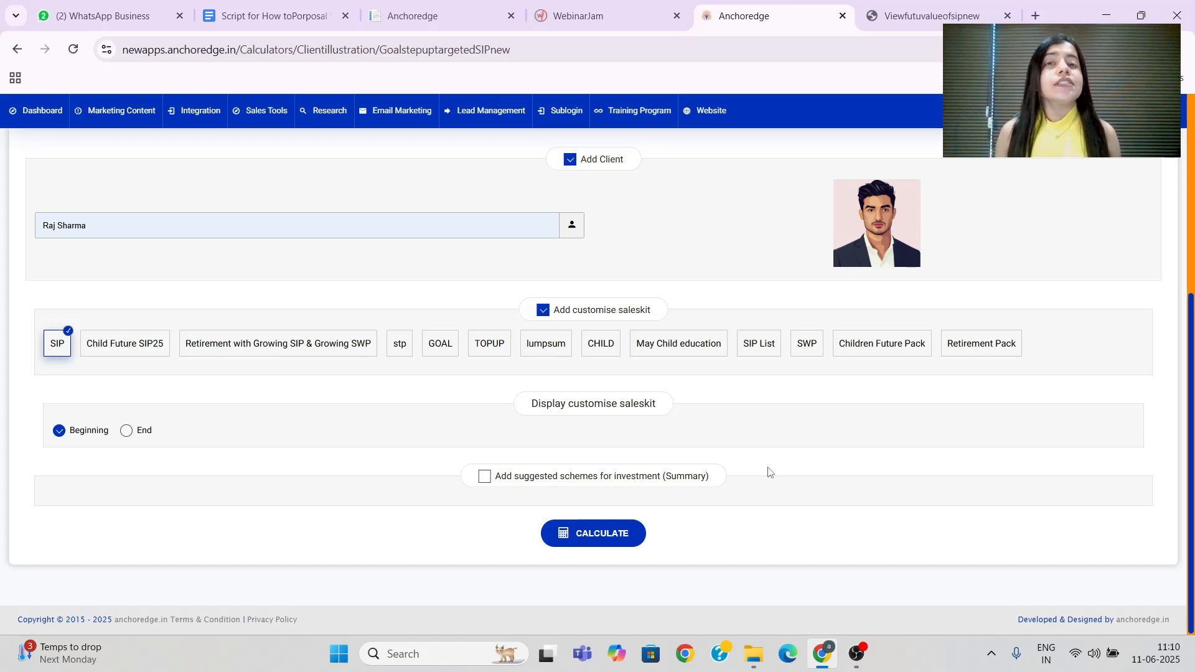
Enable suggested schemes and add HDFC Mid-Cap Opportunities Fund(G), using asset type Equity, HDFC Mutual Fund and category Equity - Mid Cap Fund.
click(485, 478)
scroll(489, 479, down, 2)
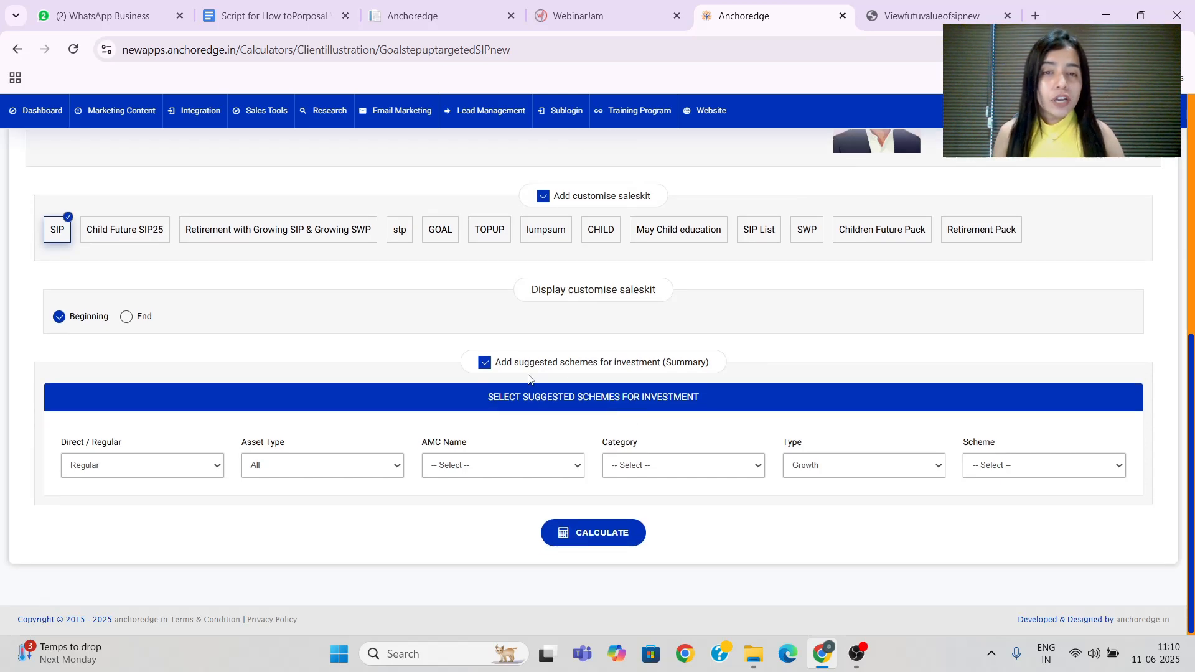
click(310, 476)
click(301, 505)
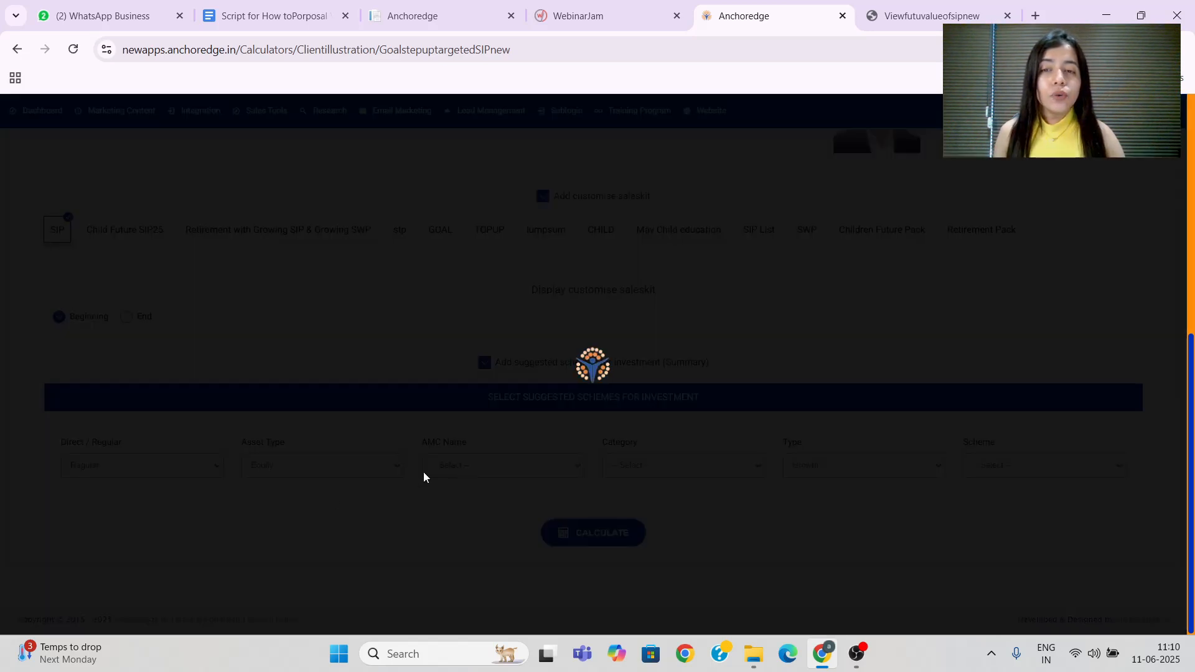
click(457, 467)
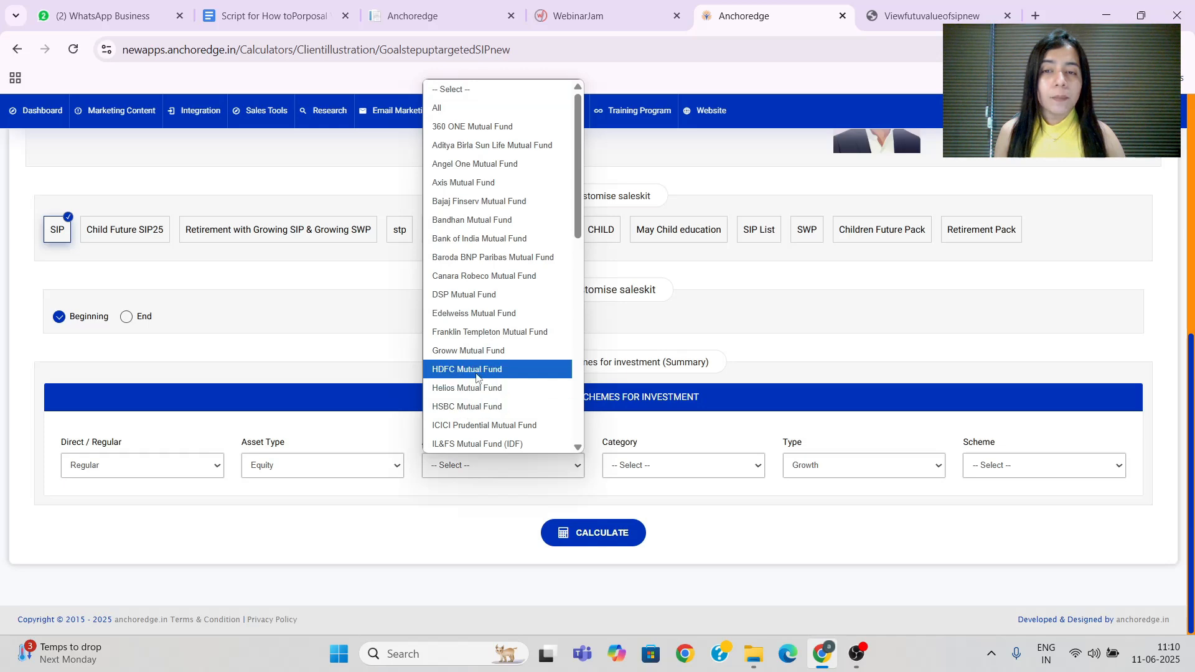
click(476, 376)
click(649, 475)
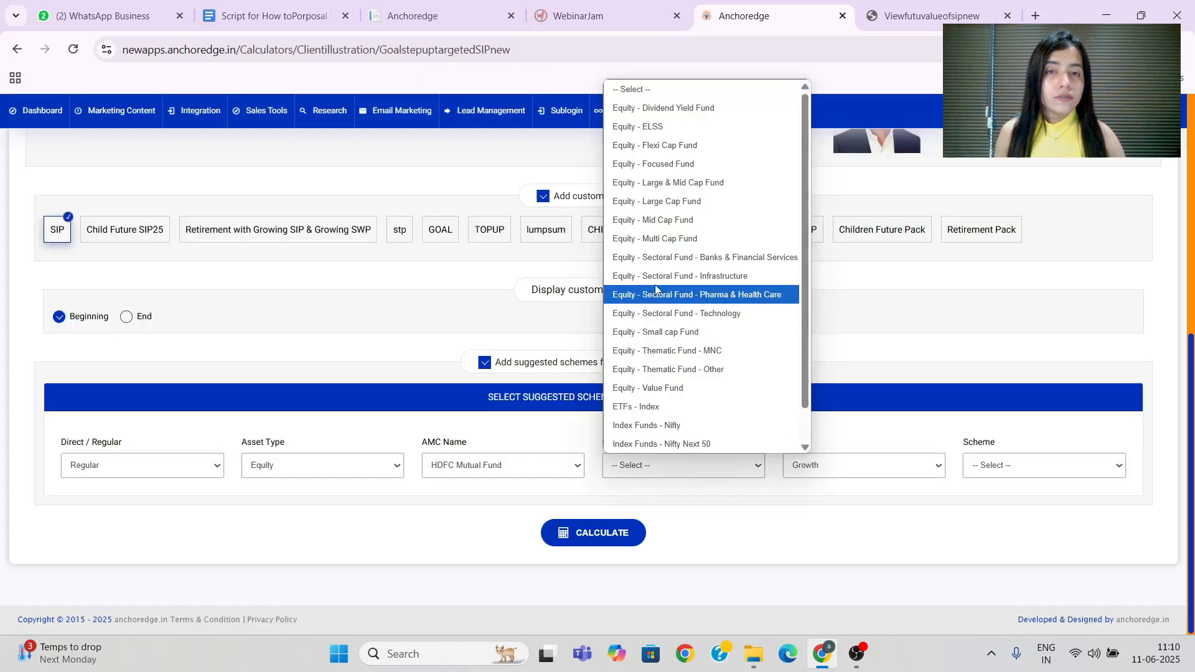
click(659, 220)
click(1008, 468)
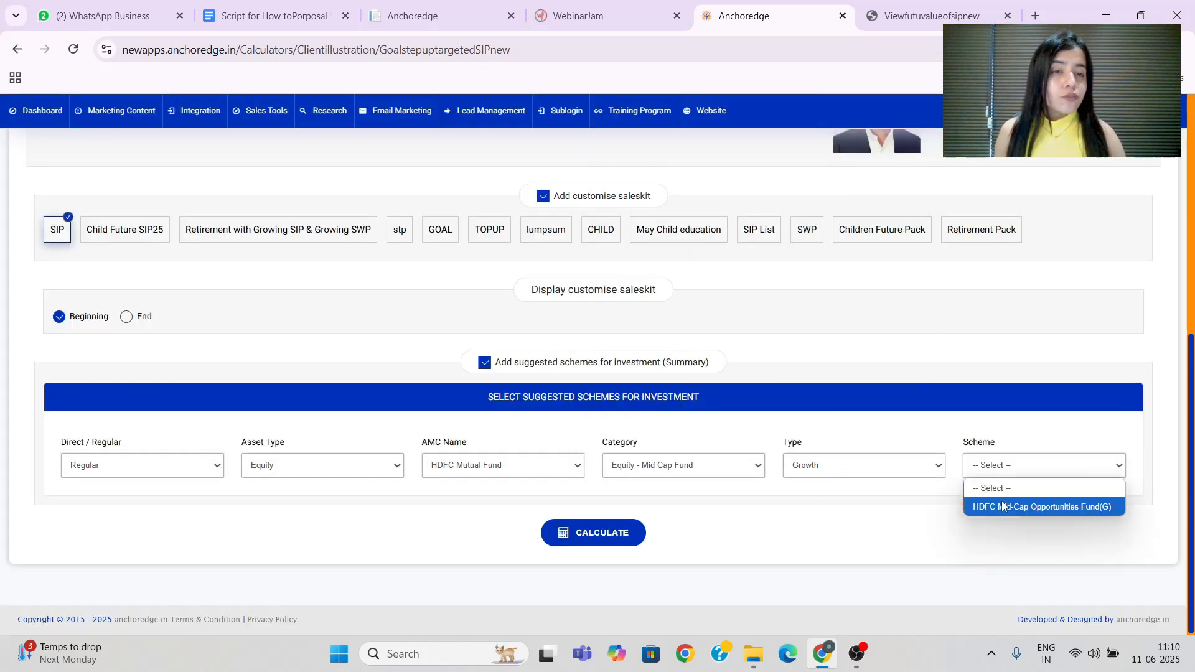
click(1002, 507)
Add ICICI Pru Balanced Advantage Fund(G) as a second suggested scheme, using asset type Hybrid, ICICI Prudential Mutual Fund and category Hybrid - Balanced Advantage.
scroll(802, 473, down, 2)
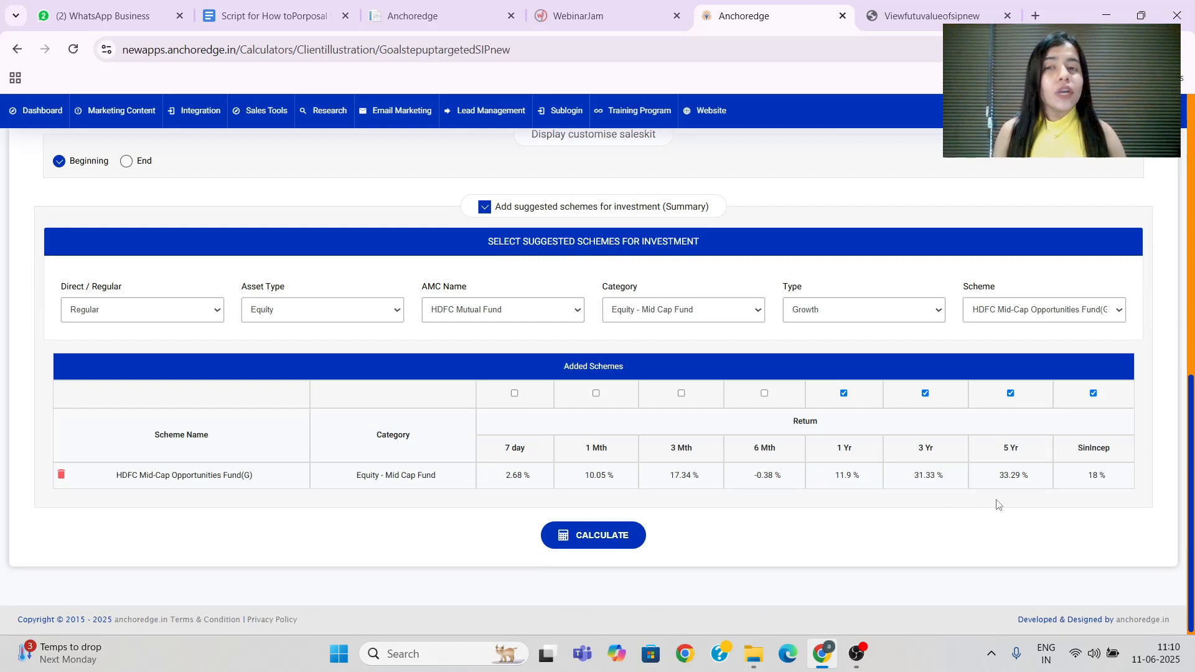
click(310, 313)
click(286, 370)
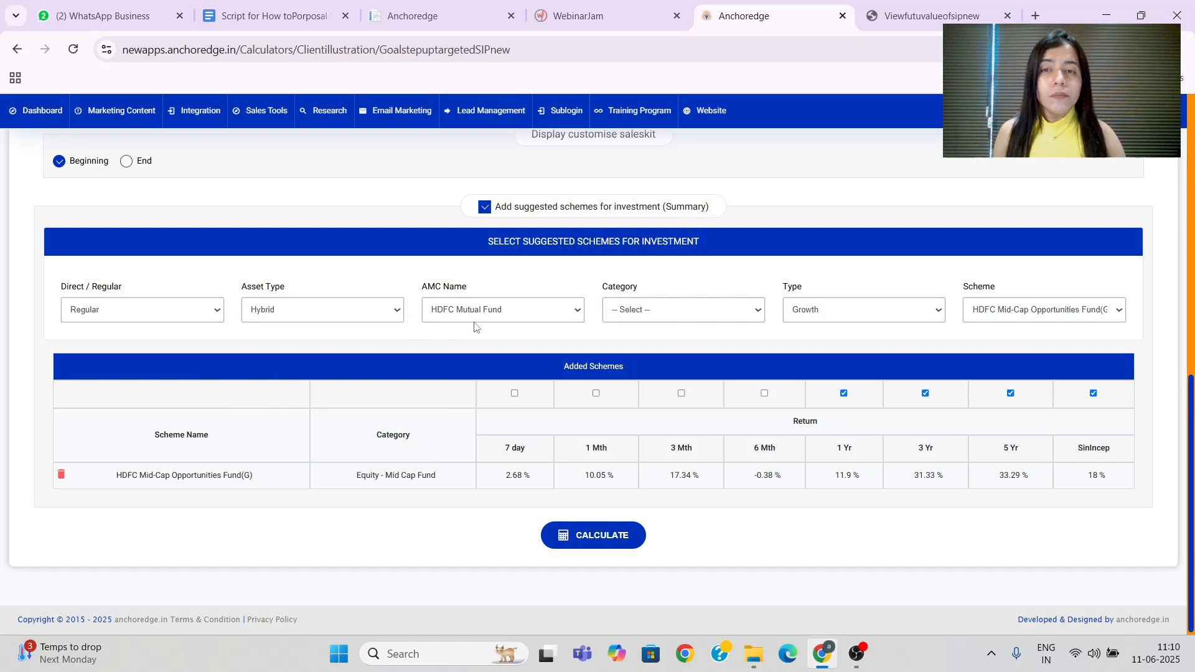
click(470, 311)
scroll(492, 486, down, 5)
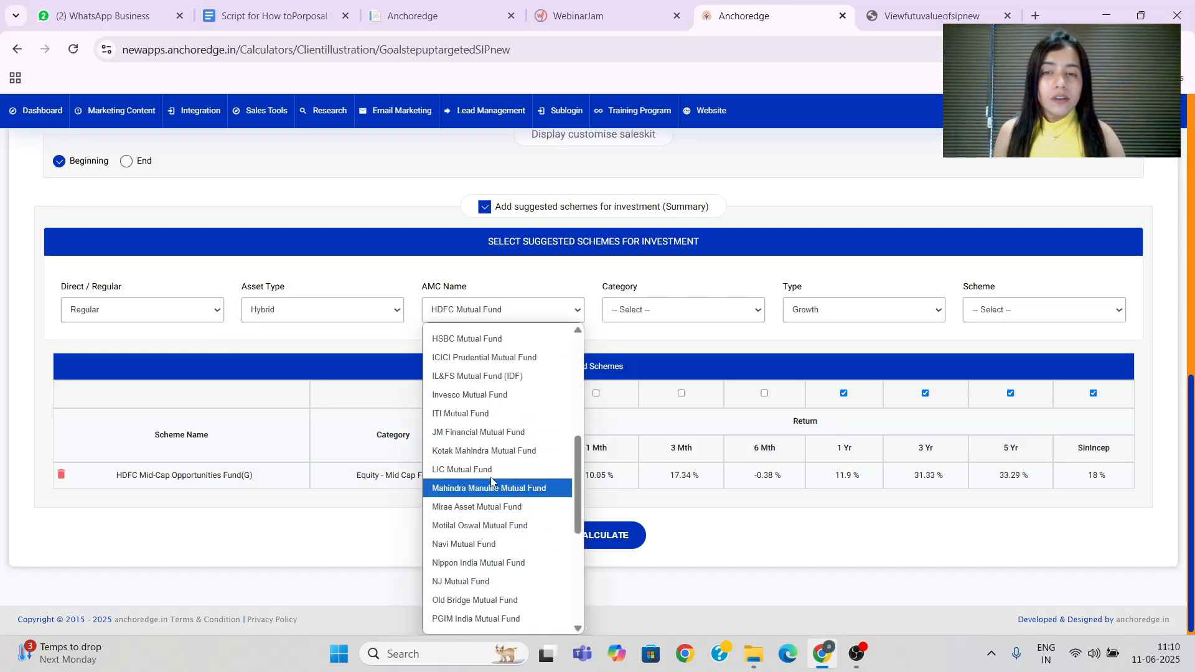
click(492, 357)
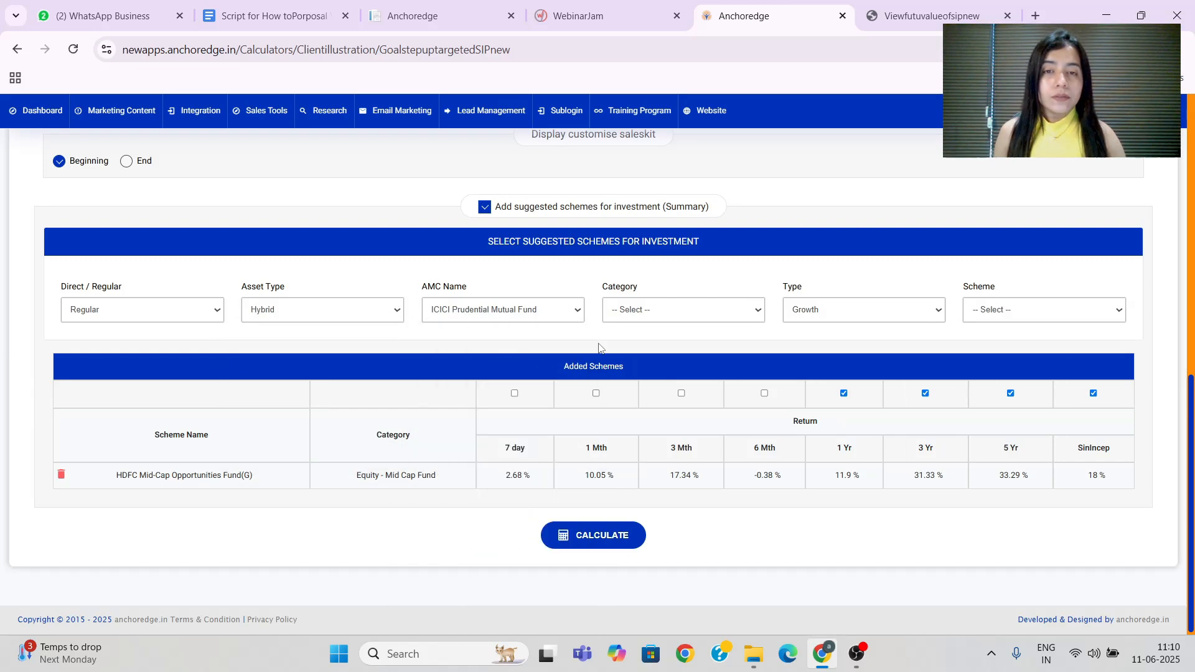
click(648, 308)
click(677, 387)
click(989, 314)
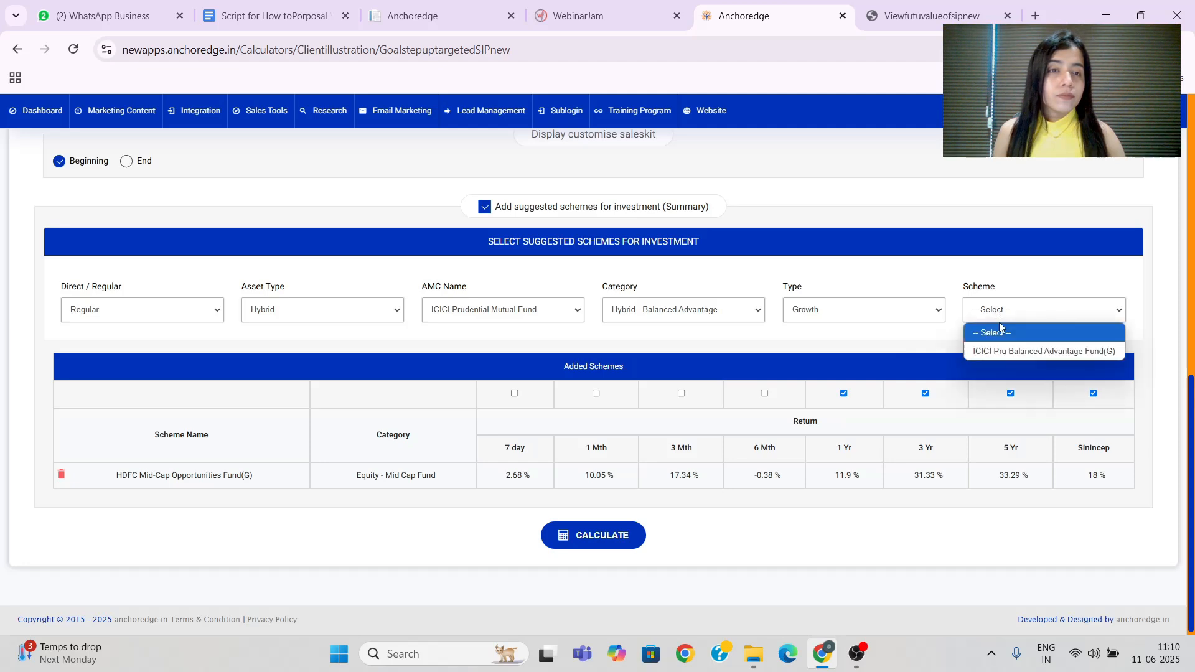
click(1003, 353)
Calculate the step-up SIP proposal and review its target amount, SIP period and yearly step-up.
scroll(993, 364, down, 1)
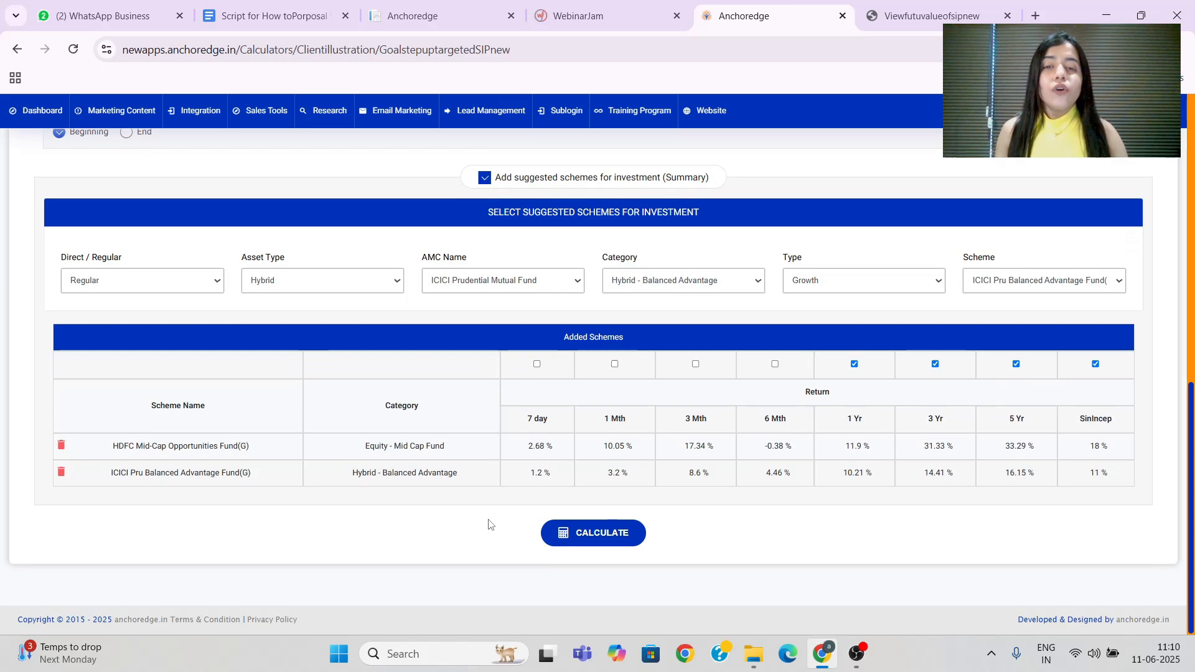
click(607, 537)
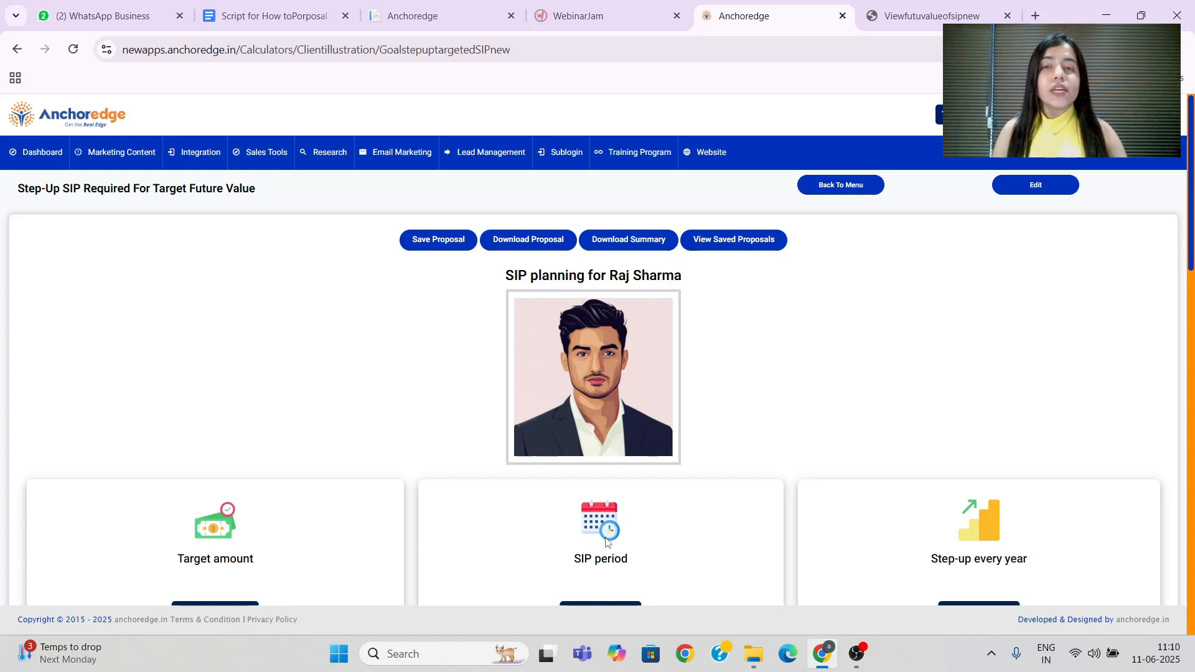
scroll(964, 417, down, 1)
scroll(906, 380, down, 1)
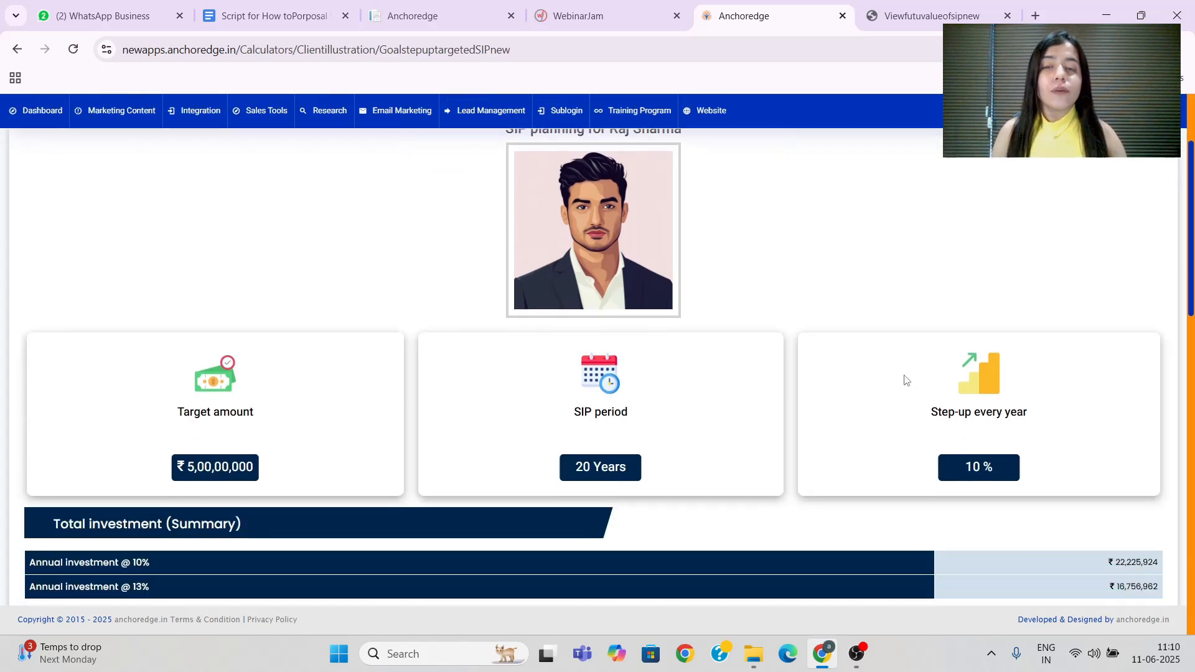
double_click(184, 461)
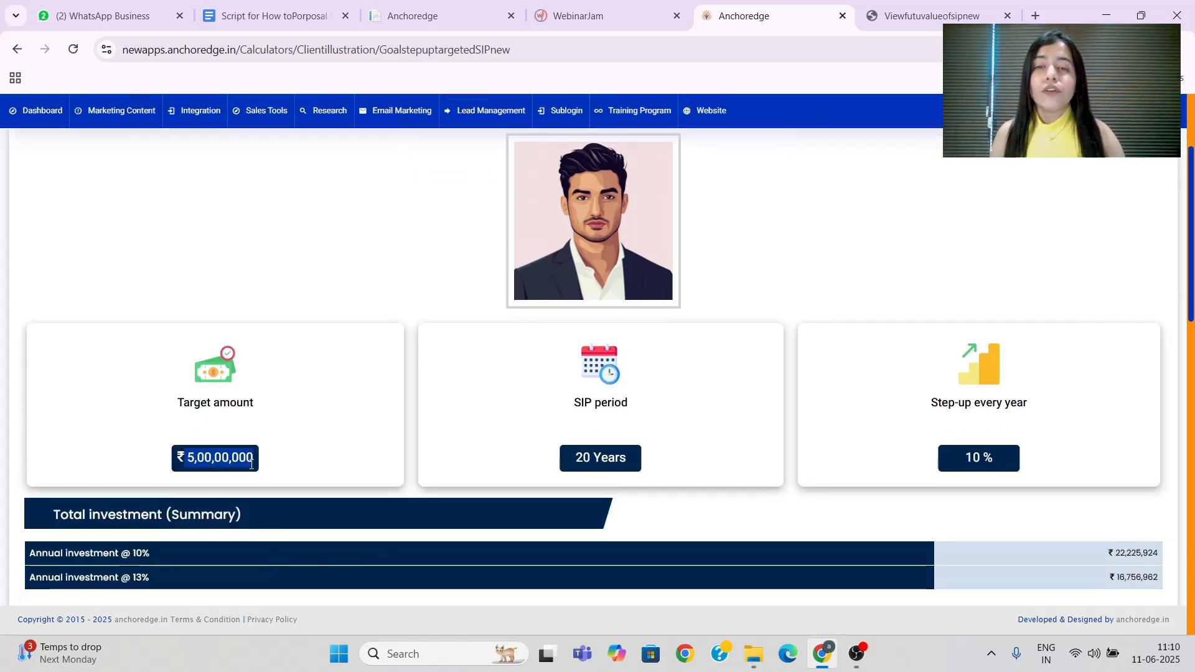
Check the SIP period and examine the total investment summary for annual investment at 10% and 13%.
triple_click(603, 454)
click(678, 443)
scroll(1050, 436, down, 3)
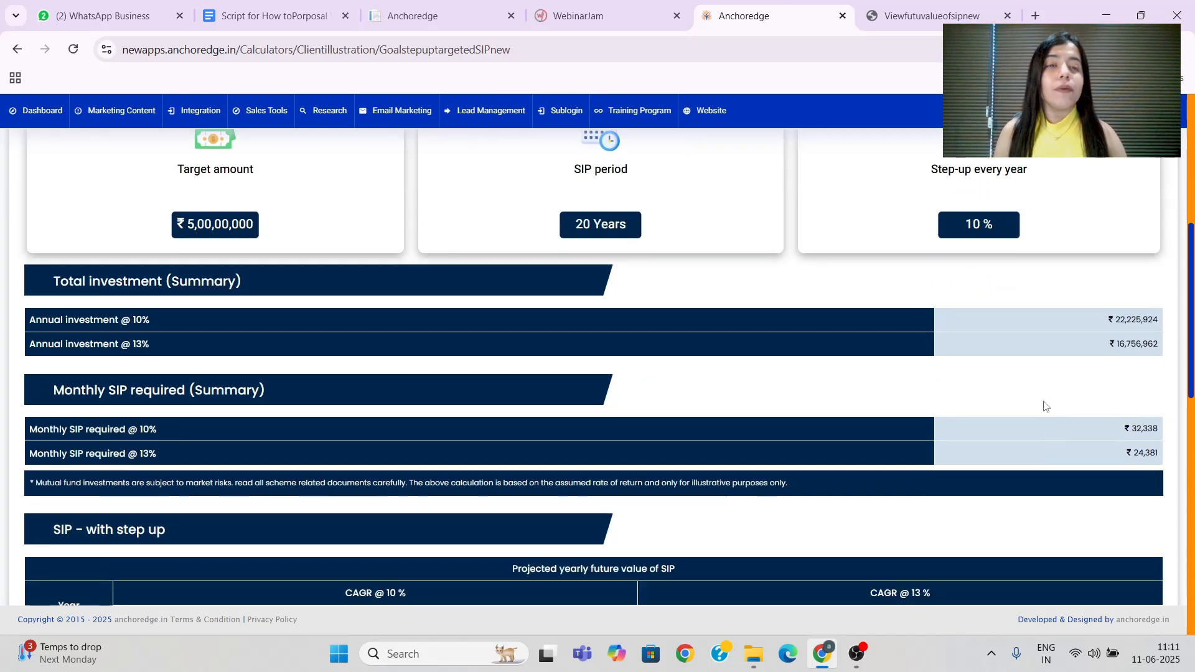
scroll(701, 296, down, 1)
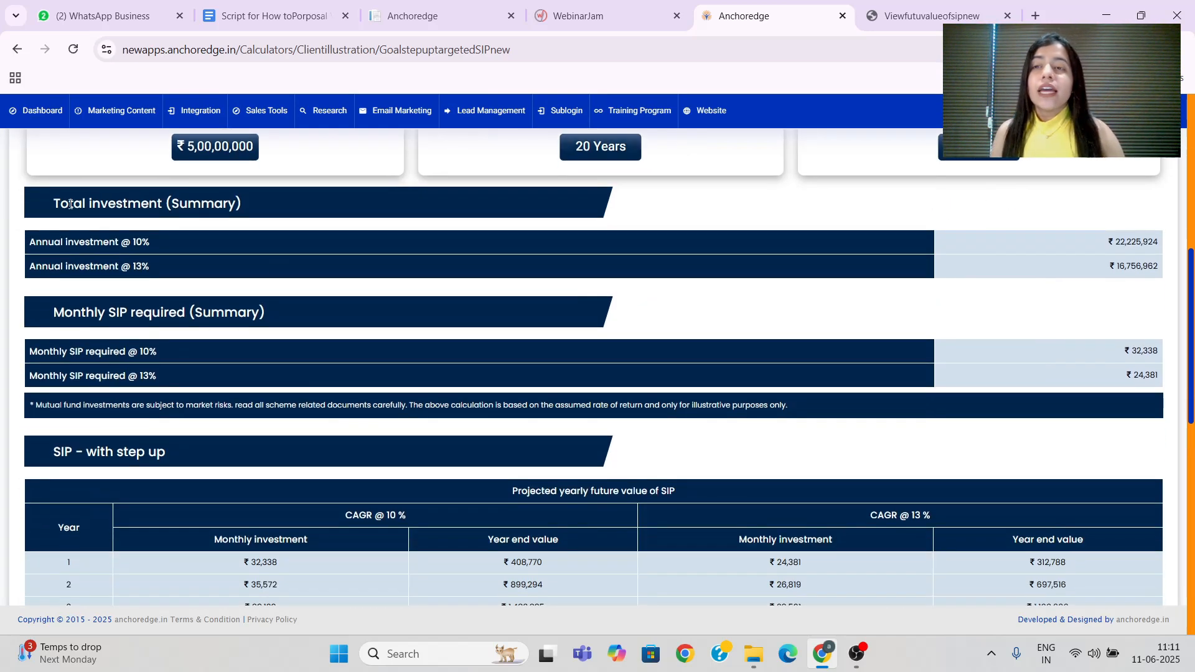
triple_click(107, 212)
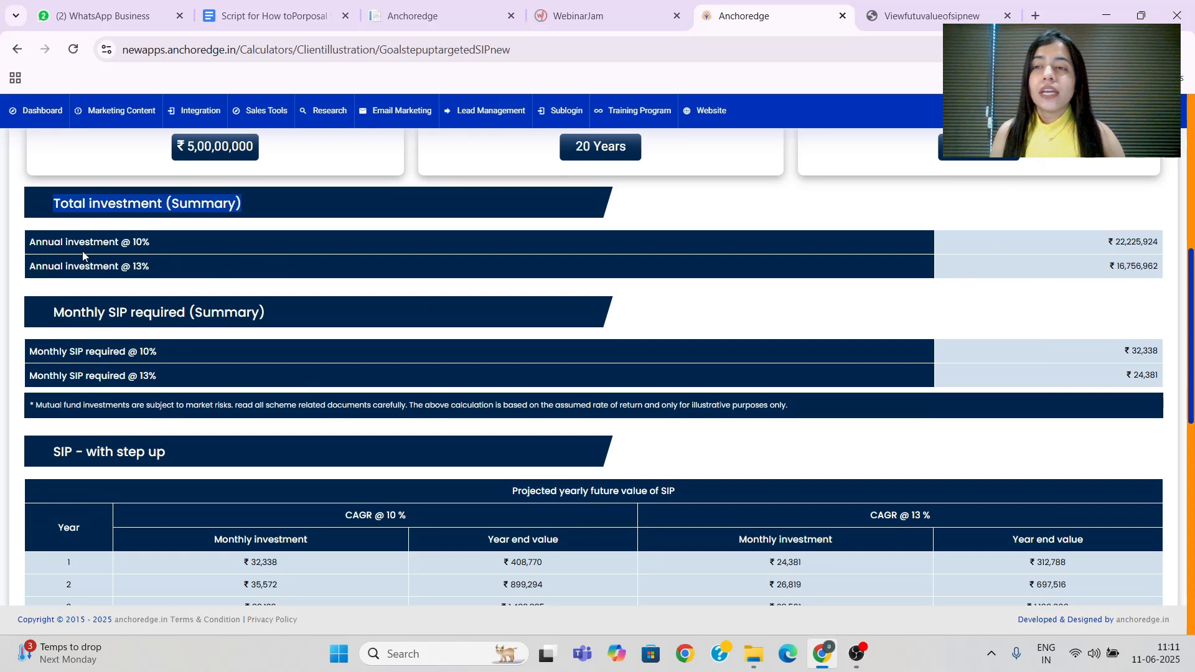
drag(29, 243, 1115, 250)
double_click(1137, 266)
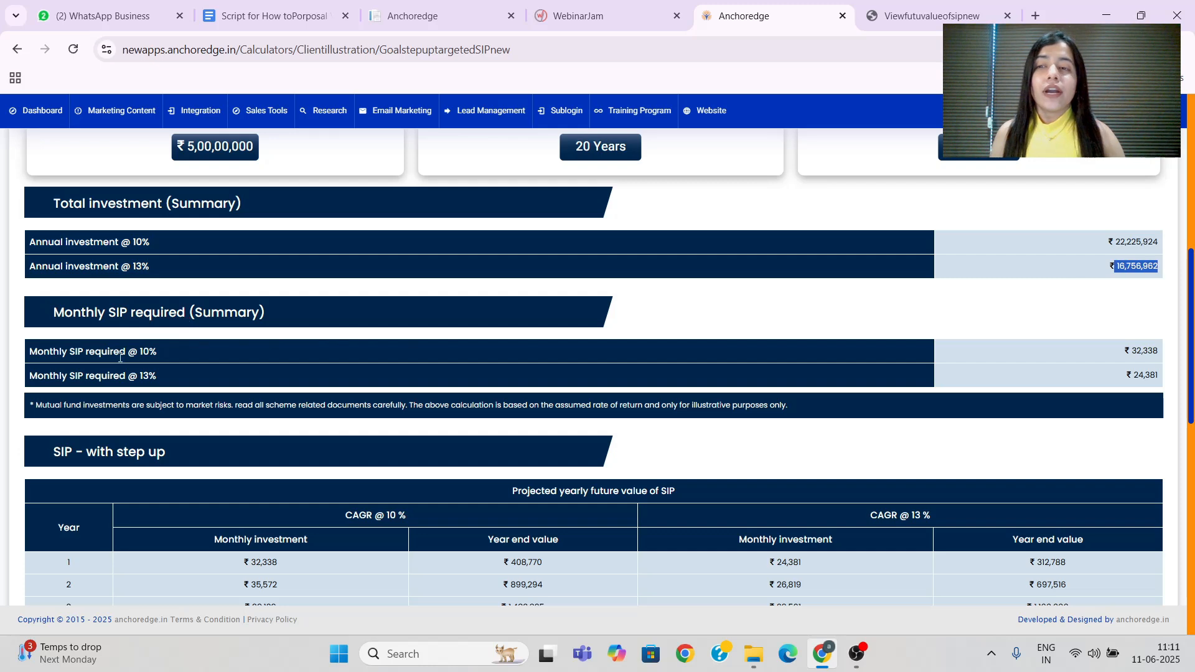
Examine the monthly SIP required summary at the 10% and 13% rates of return.
scroll(106, 366, down, 1)
scroll(105, 366, down, 2)
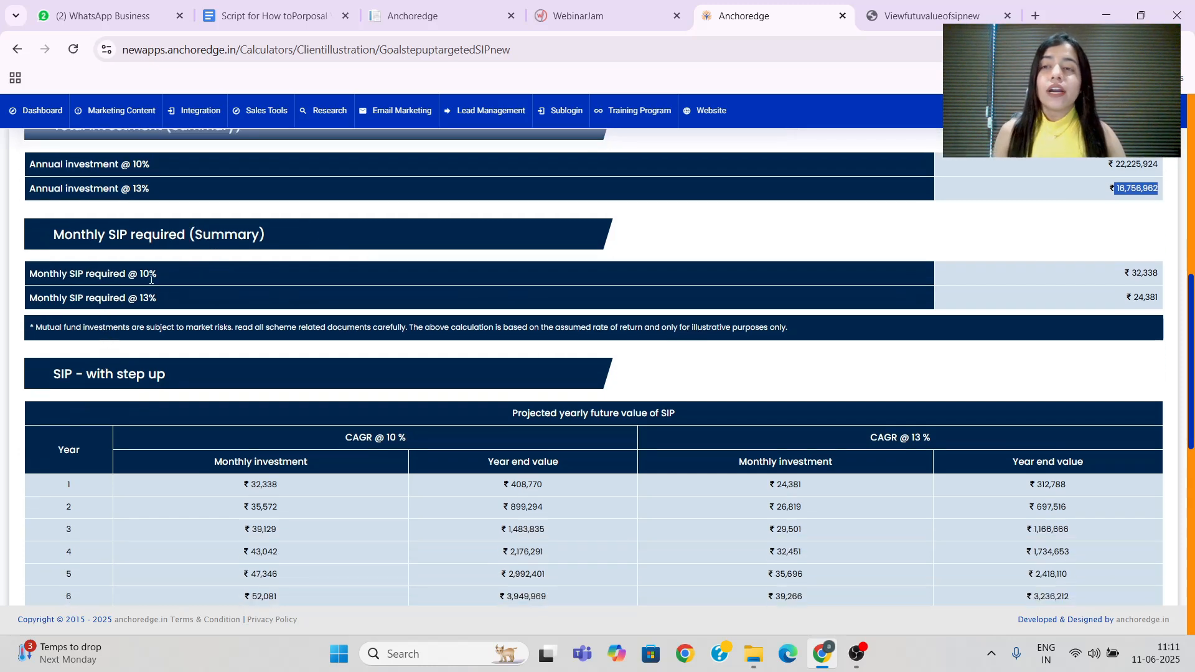
drag(32, 276, 487, 284)
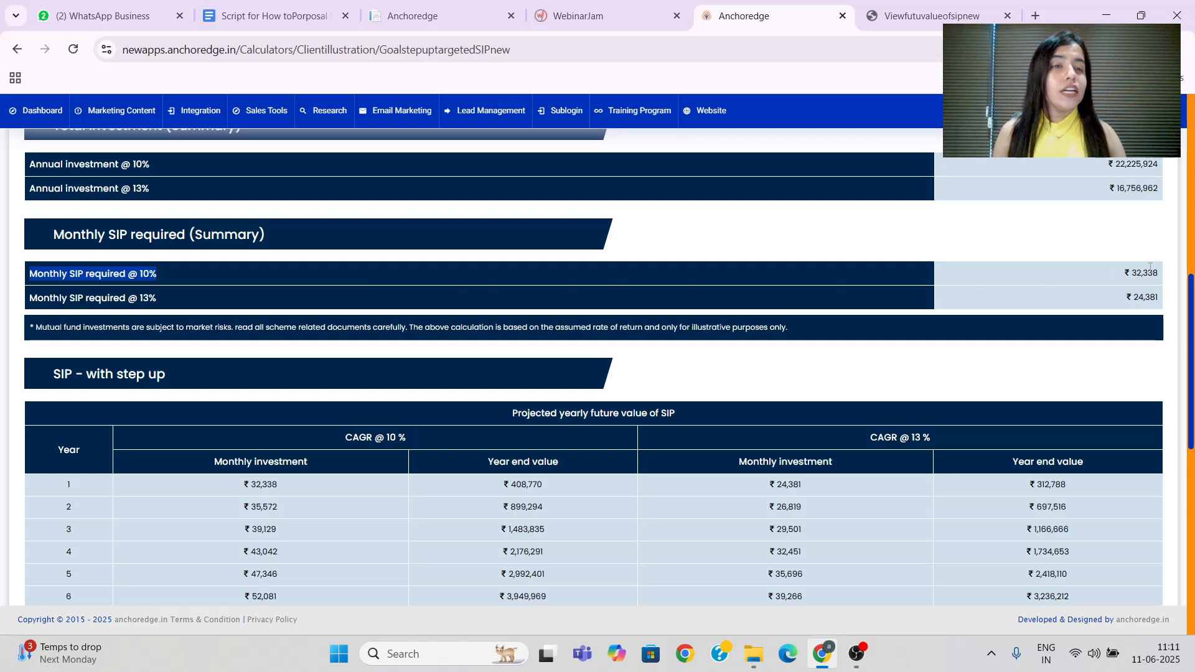
drag(1158, 274, 1128, 298)
click(1081, 337)
Compare the projected yearly future value of the step-up SIP under CAGR 10% and CAGR 13%.
scroll(1081, 337, down, 2)
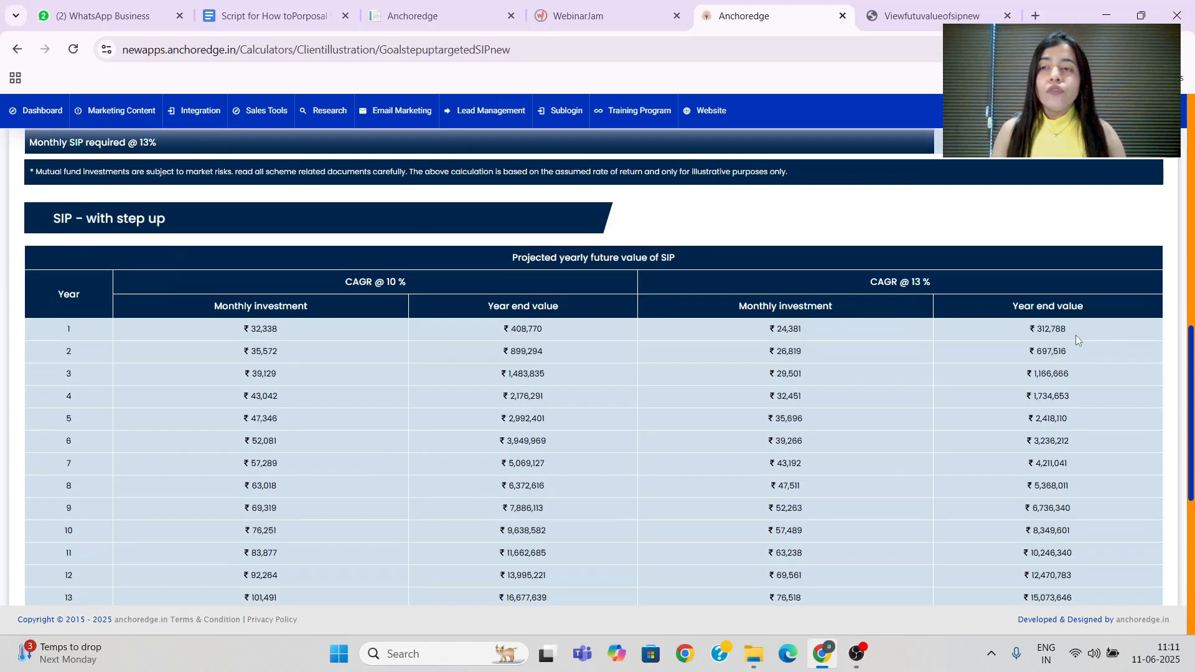
scroll(897, 349, down, 1)
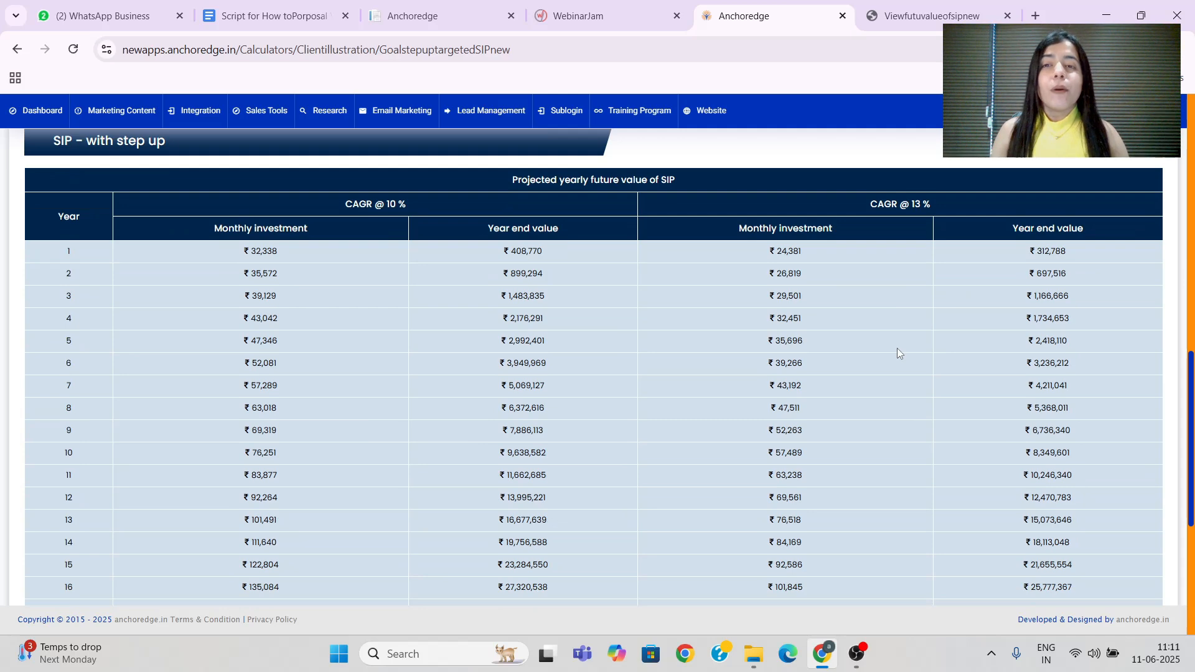
drag(337, 207, 411, 214)
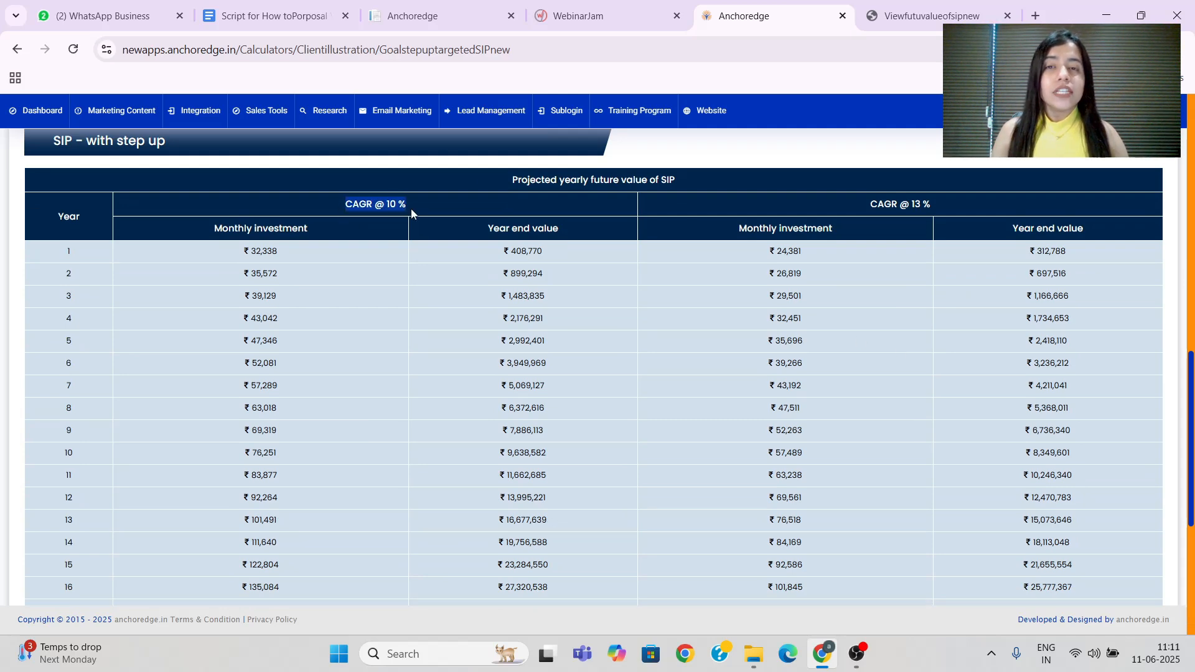
drag(860, 198, 943, 201)
click(936, 198)
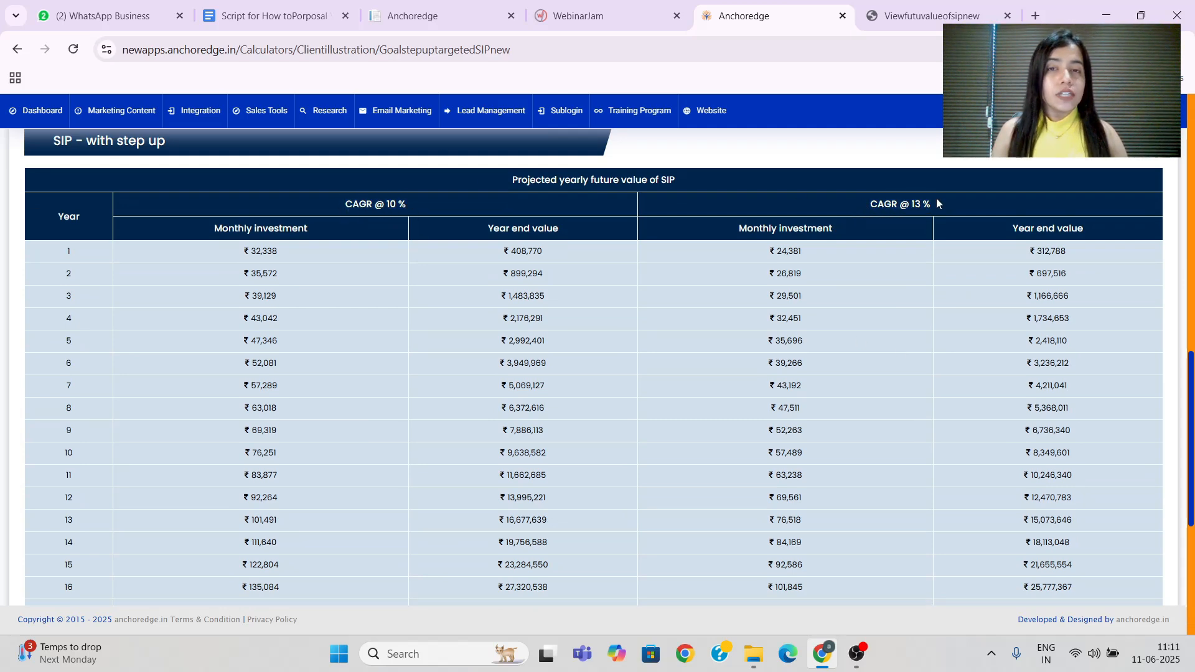
Check the suggested schemes for investment with their asset types, categories and returns.
scroll(936, 198, down, 4)
scroll(935, 198, down, 1)
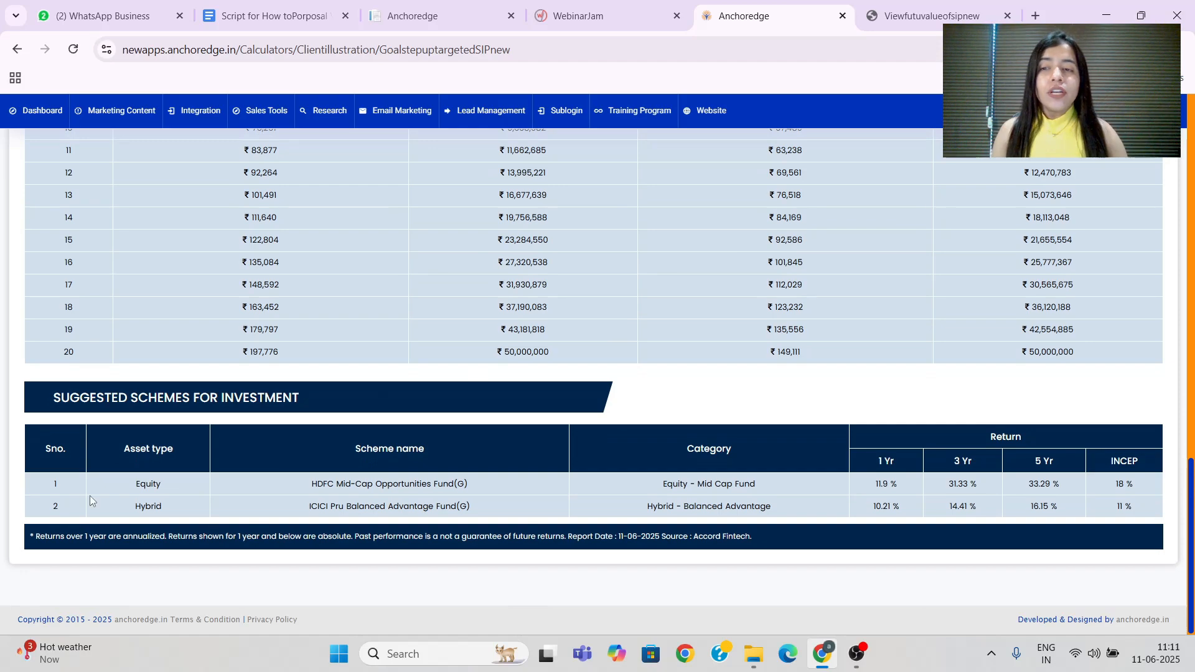
drag(103, 483, 572, 512)
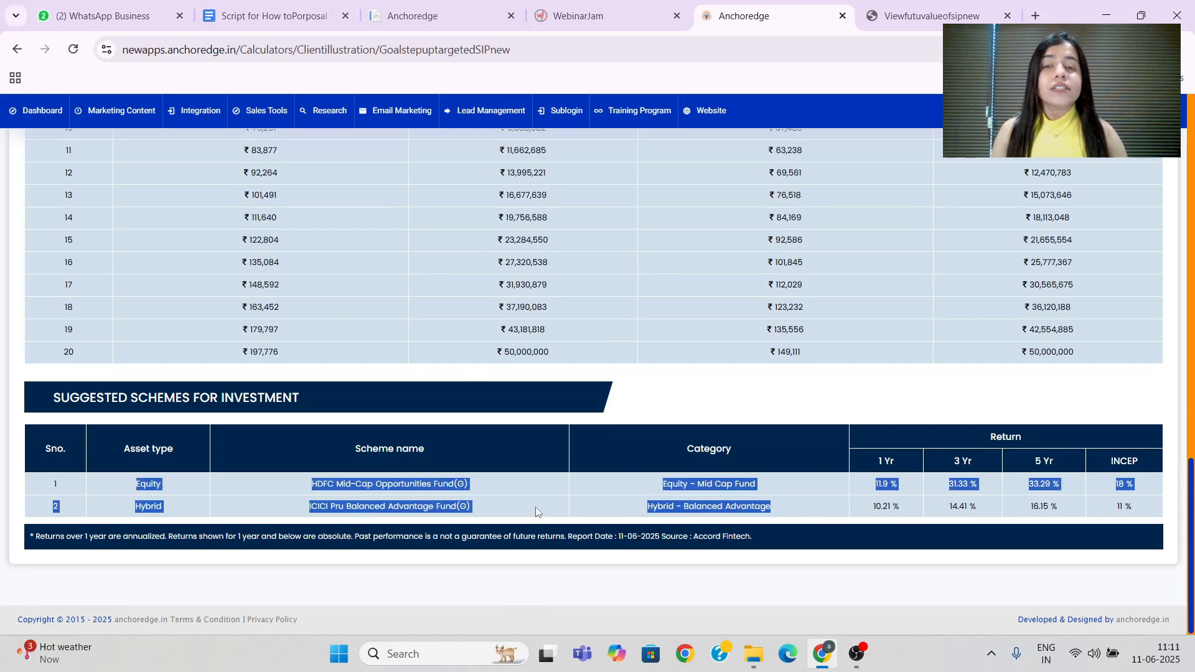
click(596, 513)
Download the full proposal as a PDF and open the downloaded file.
scroll(644, 514, up, 20)
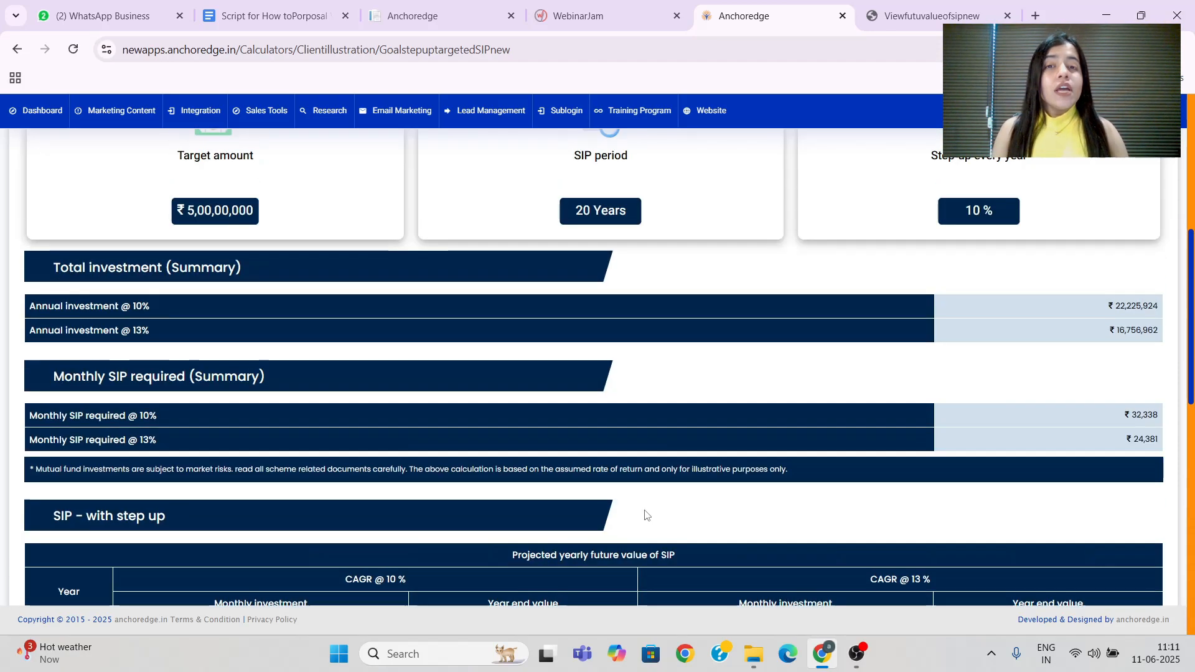
scroll(644, 513, up, 2)
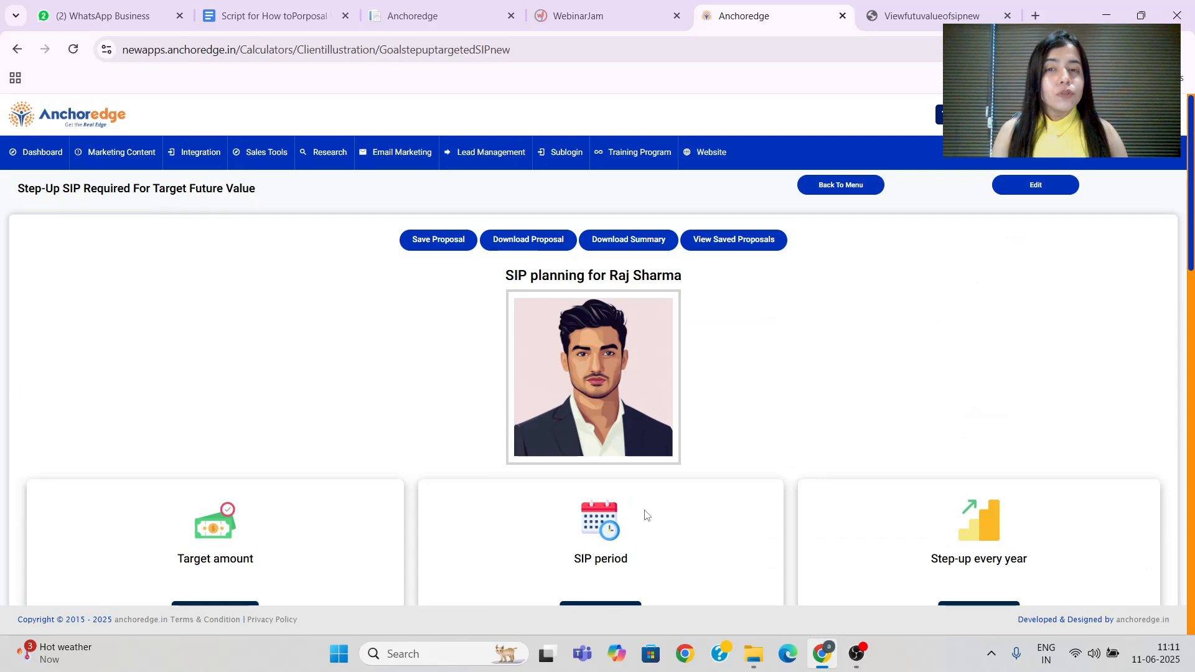
scroll(590, 488, down, 10)
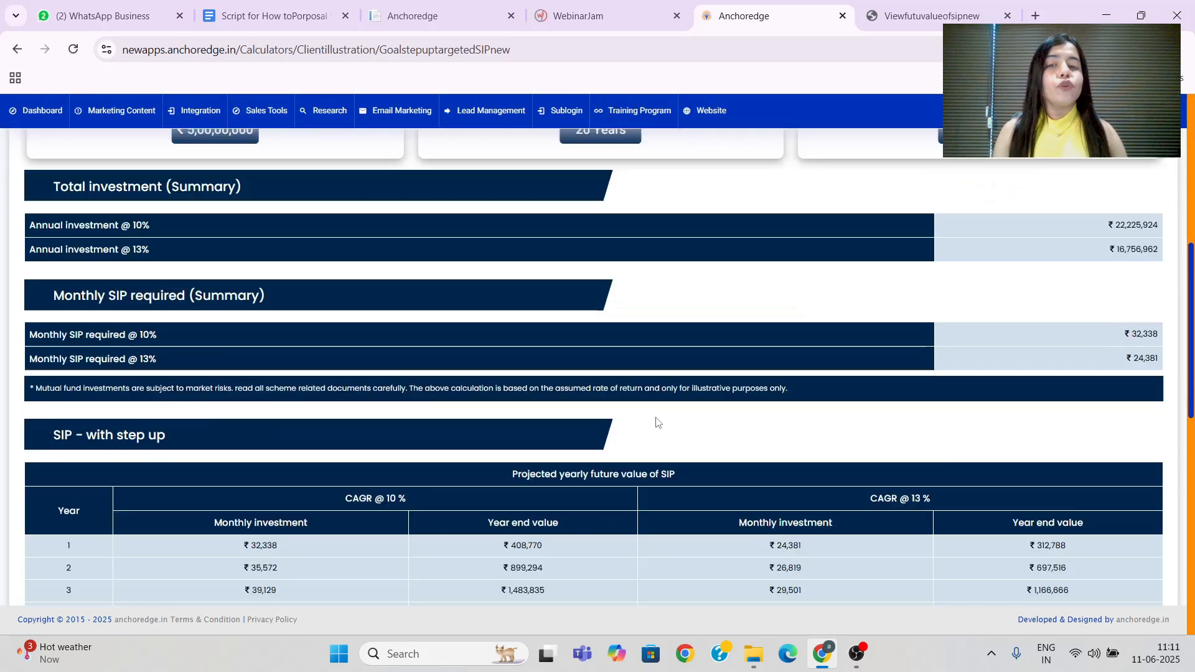
scroll(589, 489, up, 12)
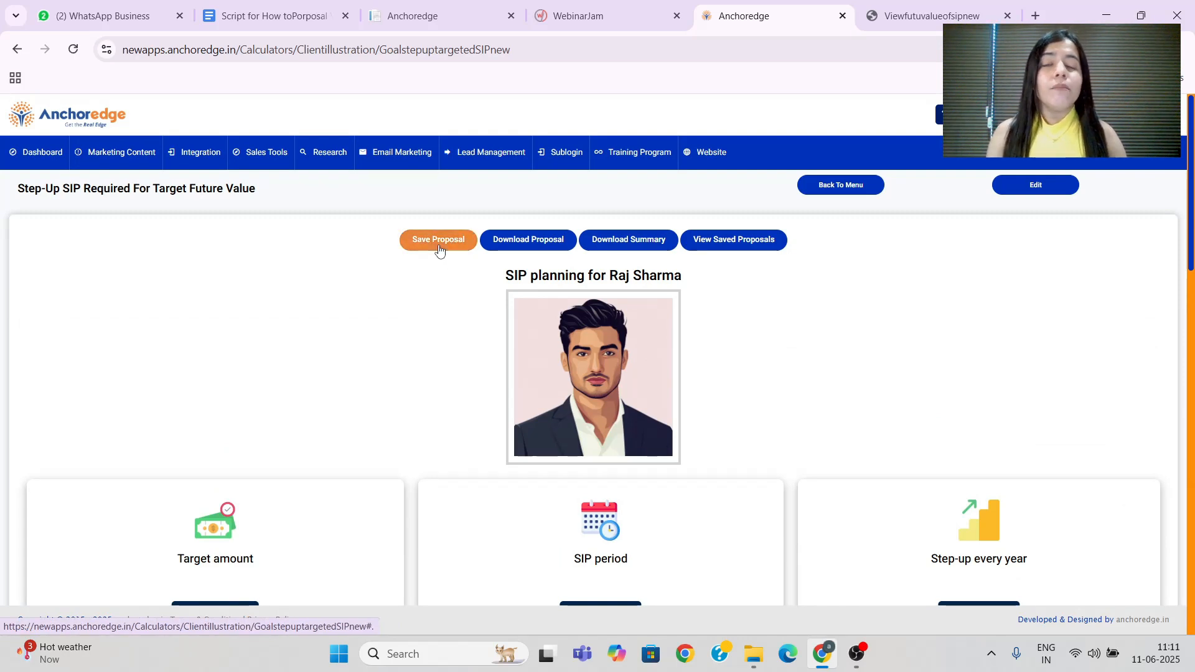
mouse_move(272, 157)
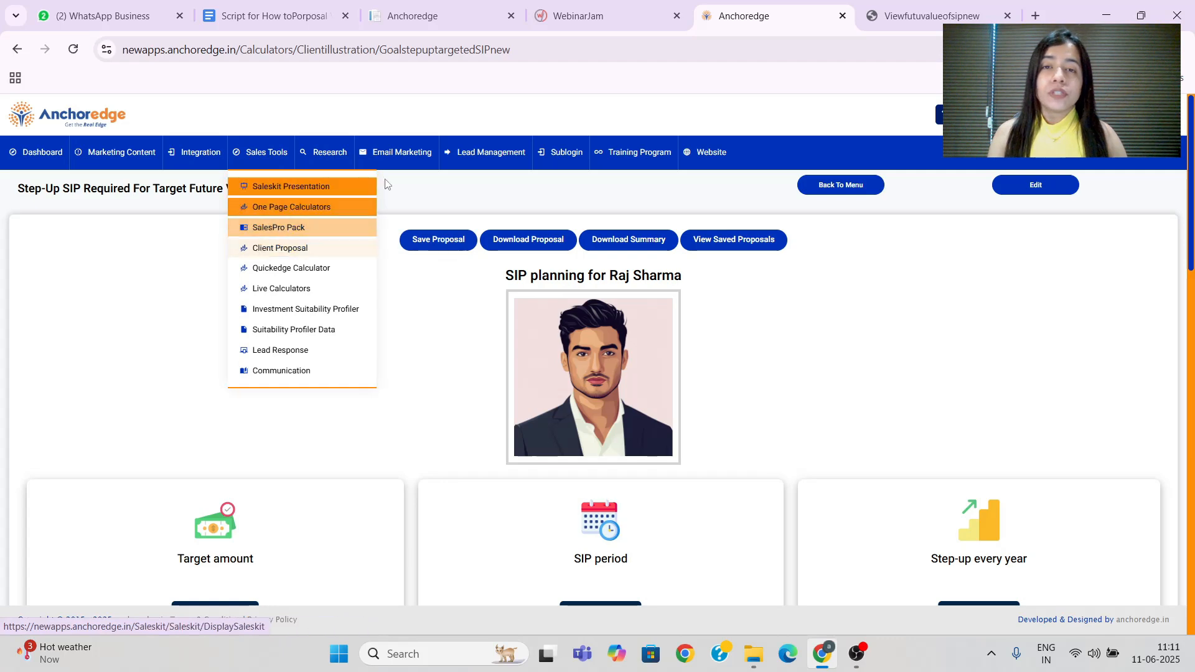
click(532, 242)
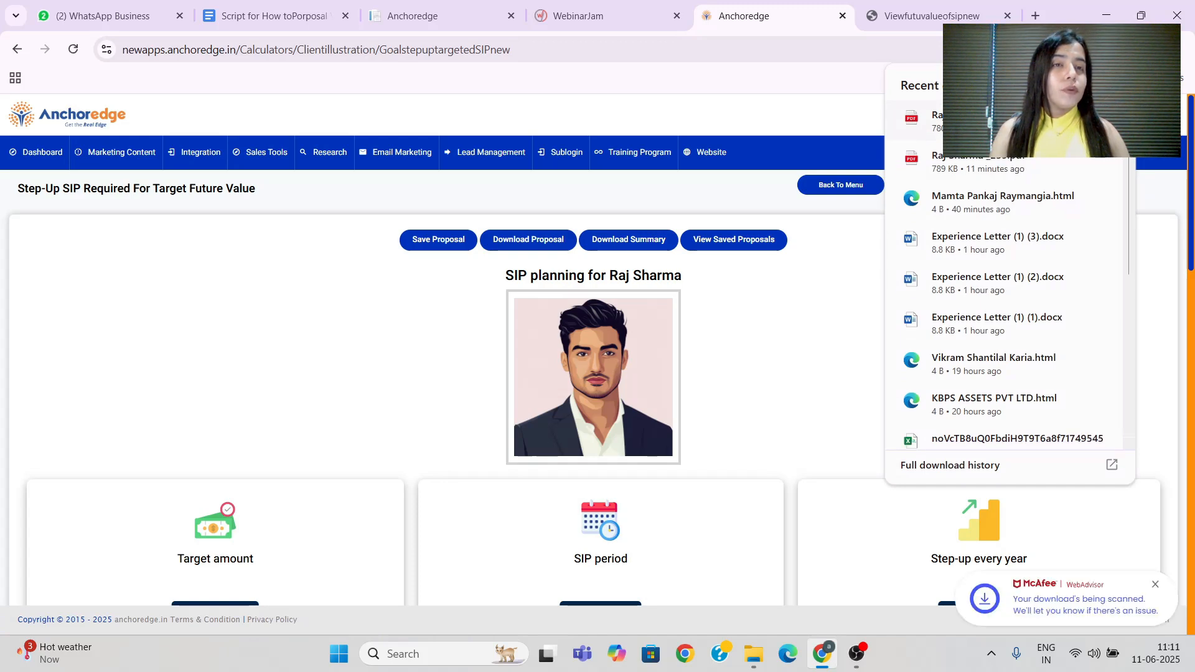
click(912, 121)
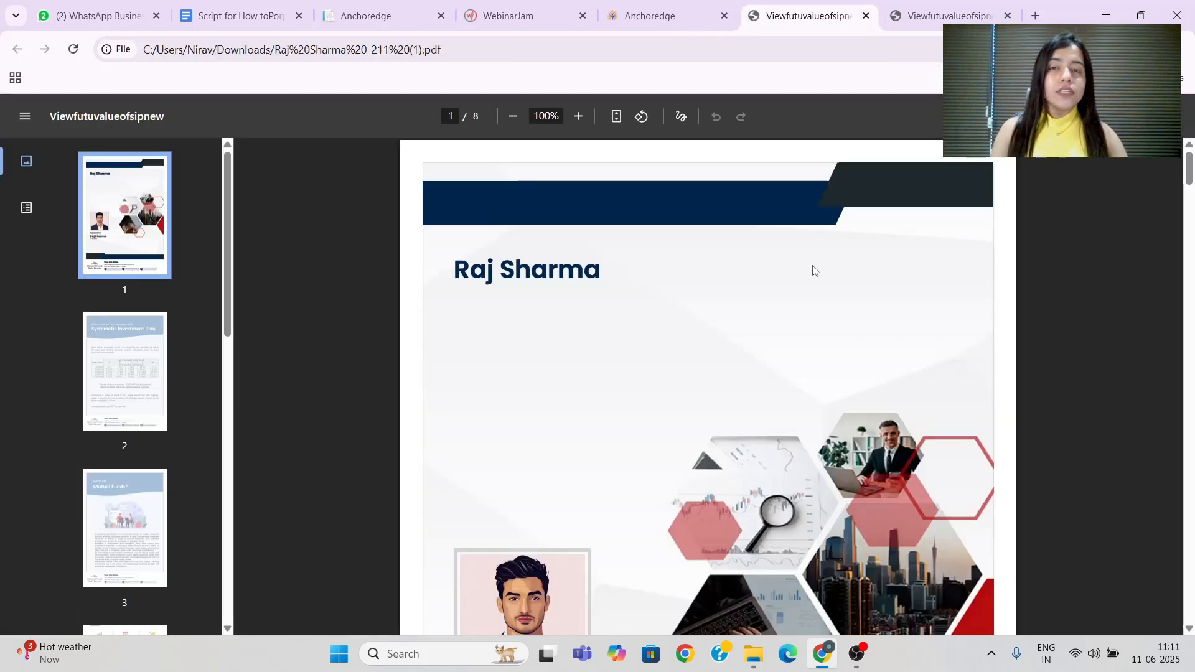
Read through the proposal PDF from cover and saleskit to calculations, suggested schemes, disclaimer and closing page, and return to the Anchoredge proposal page.
scroll(814, 269, down, 3)
scroll(814, 268, down, 10)
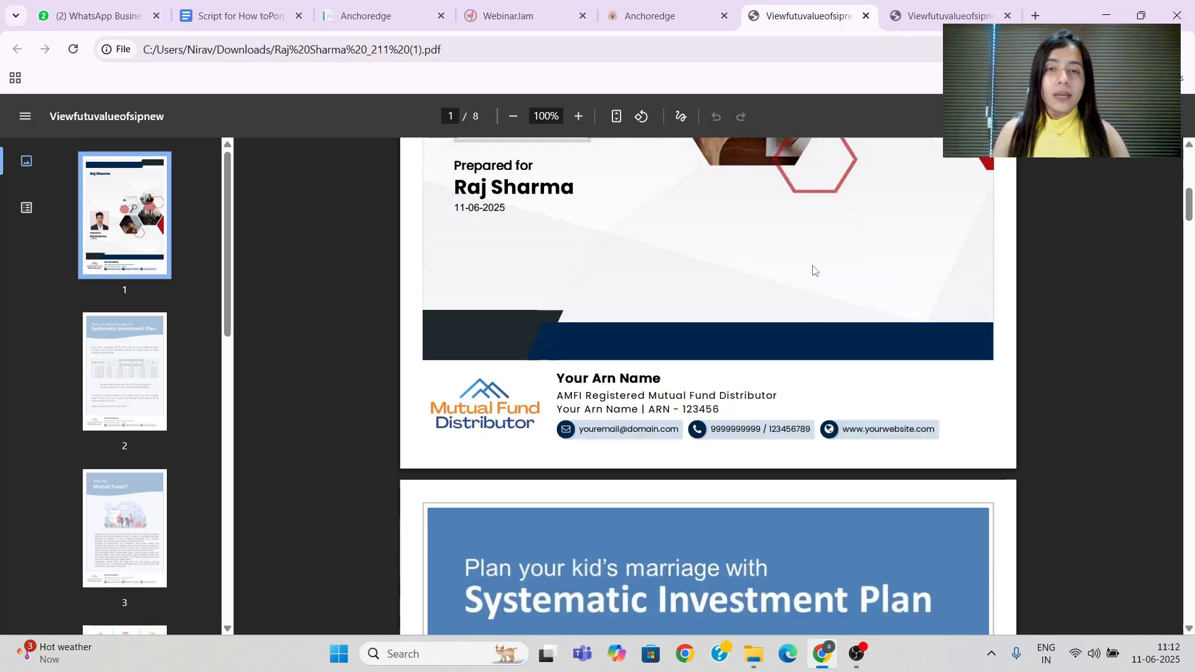
scroll(814, 268, down, 10)
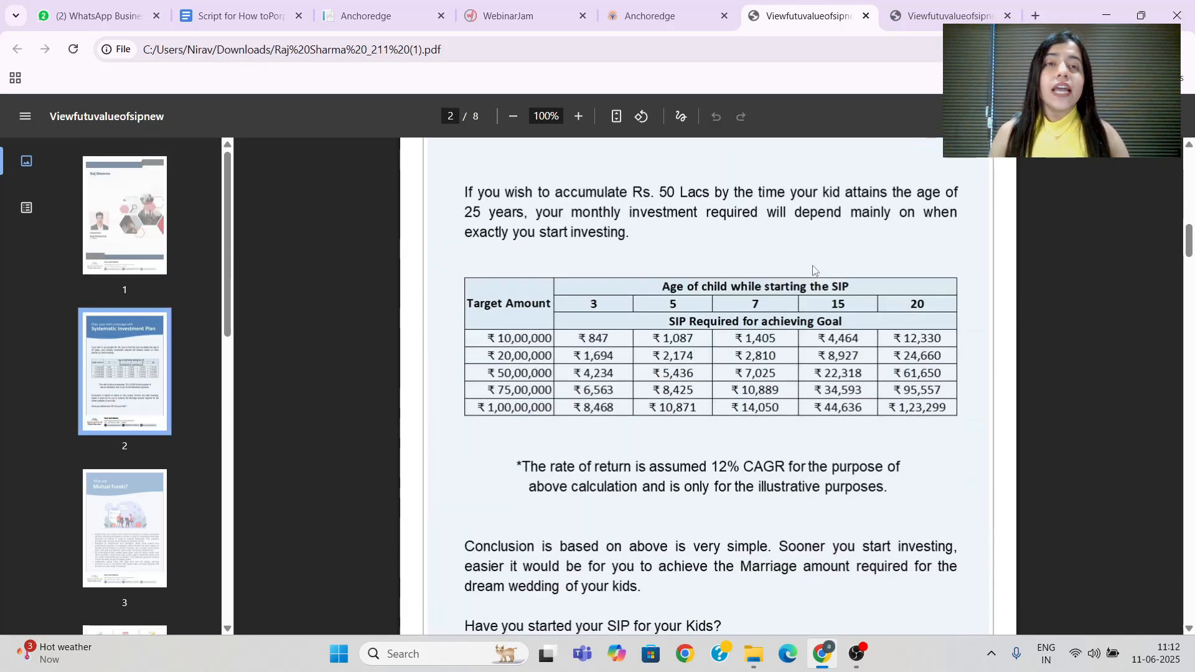
scroll(814, 271, down, 12)
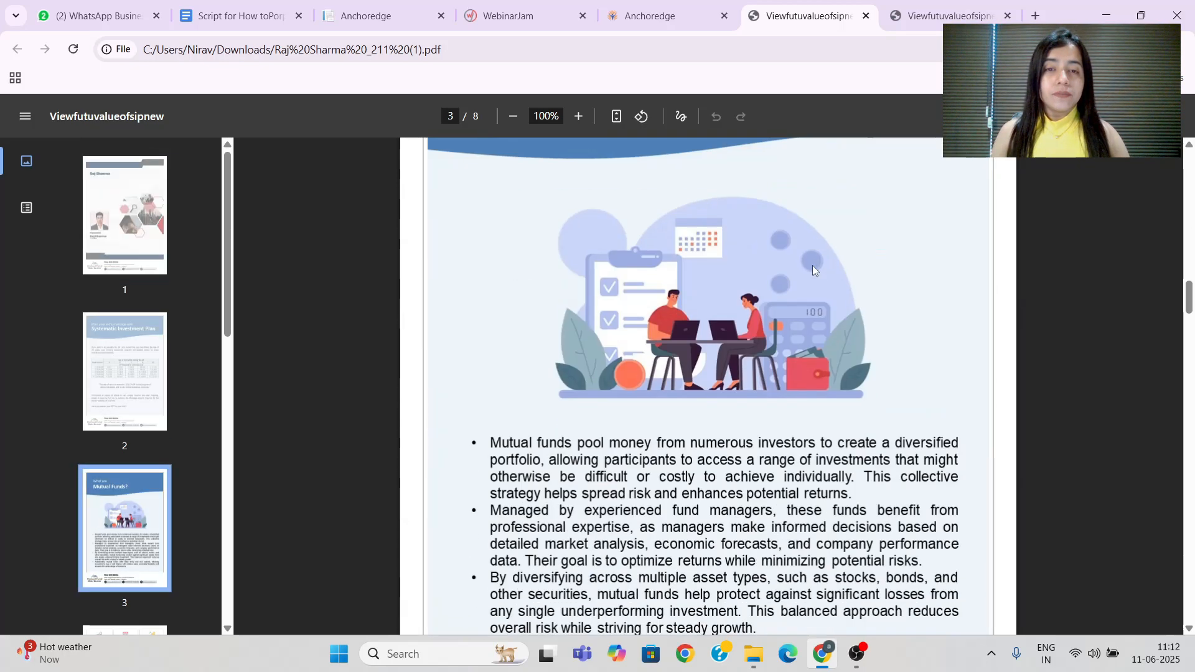
scroll(814, 271, down, 10)
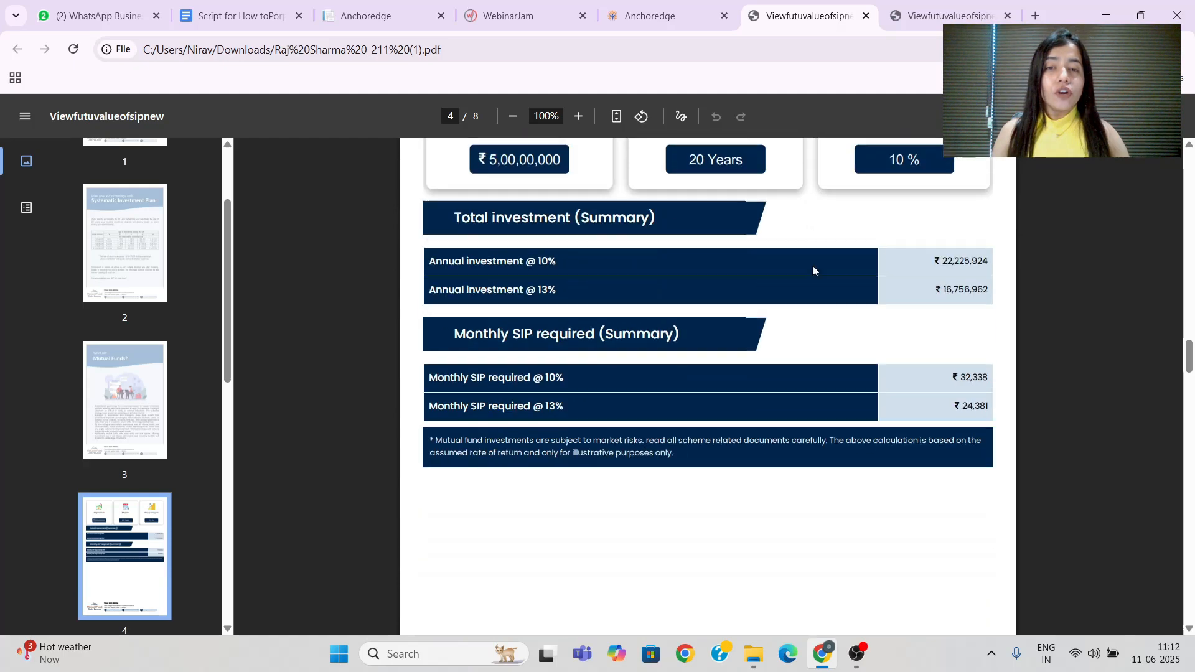
scroll(814, 271, down, 12)
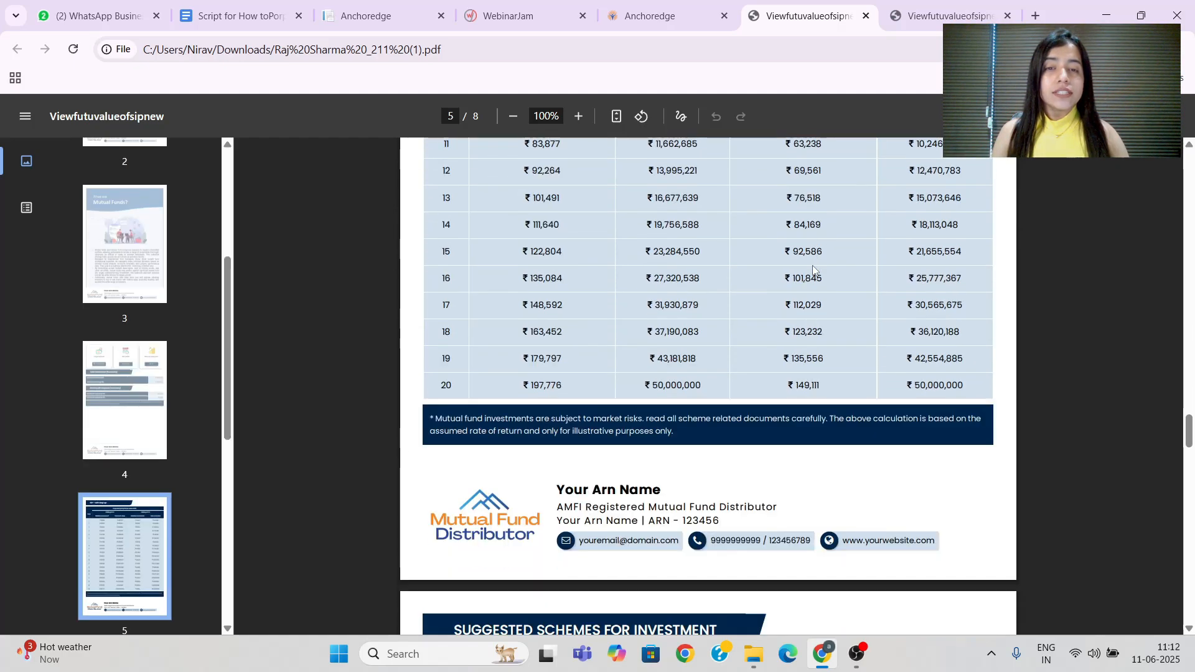
scroll(814, 271, down, 12)
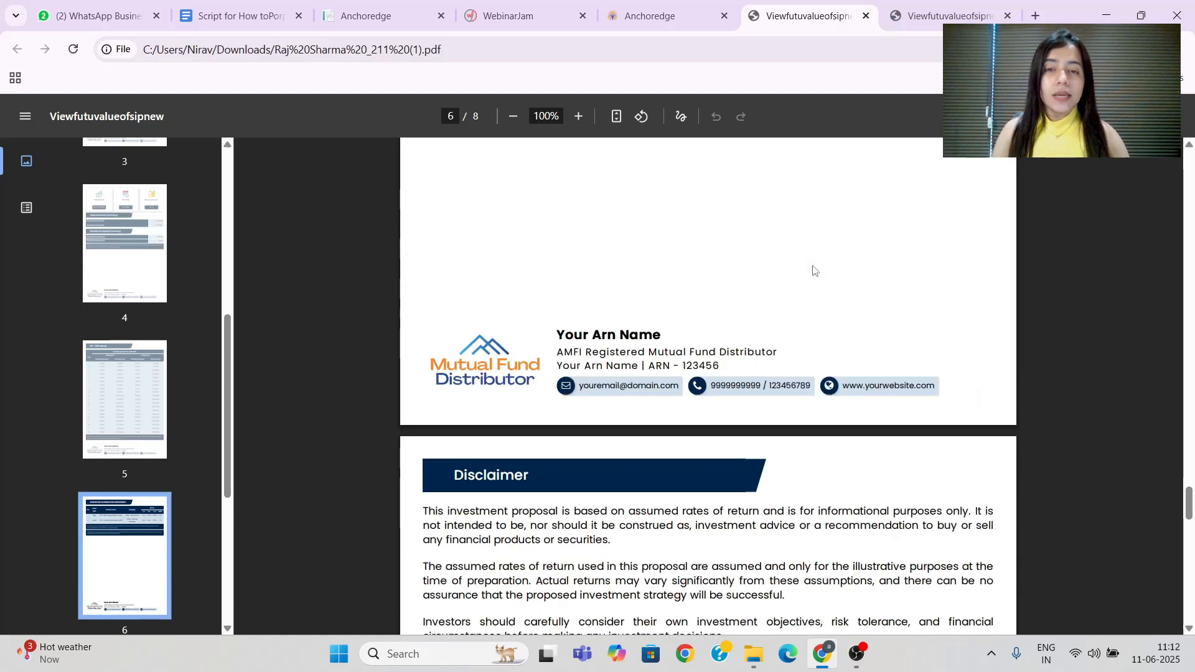
scroll(814, 271, down, 12)
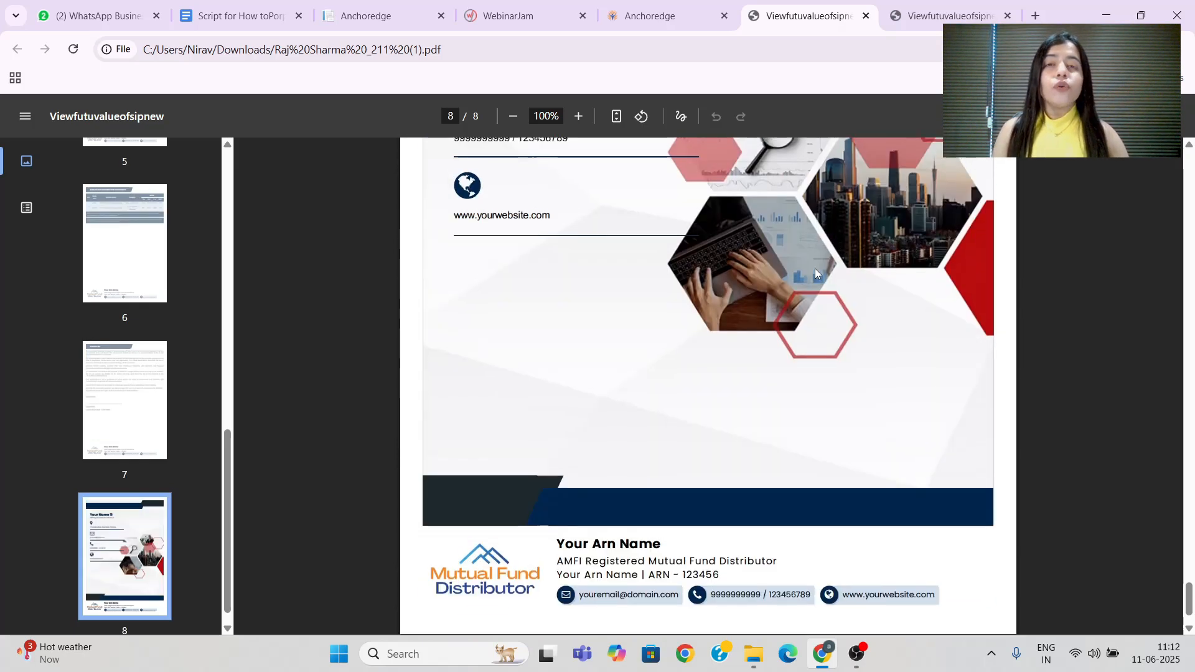
scroll(815, 273, down, 7)
scroll(815, 273, up, 3)
click(659, 12)
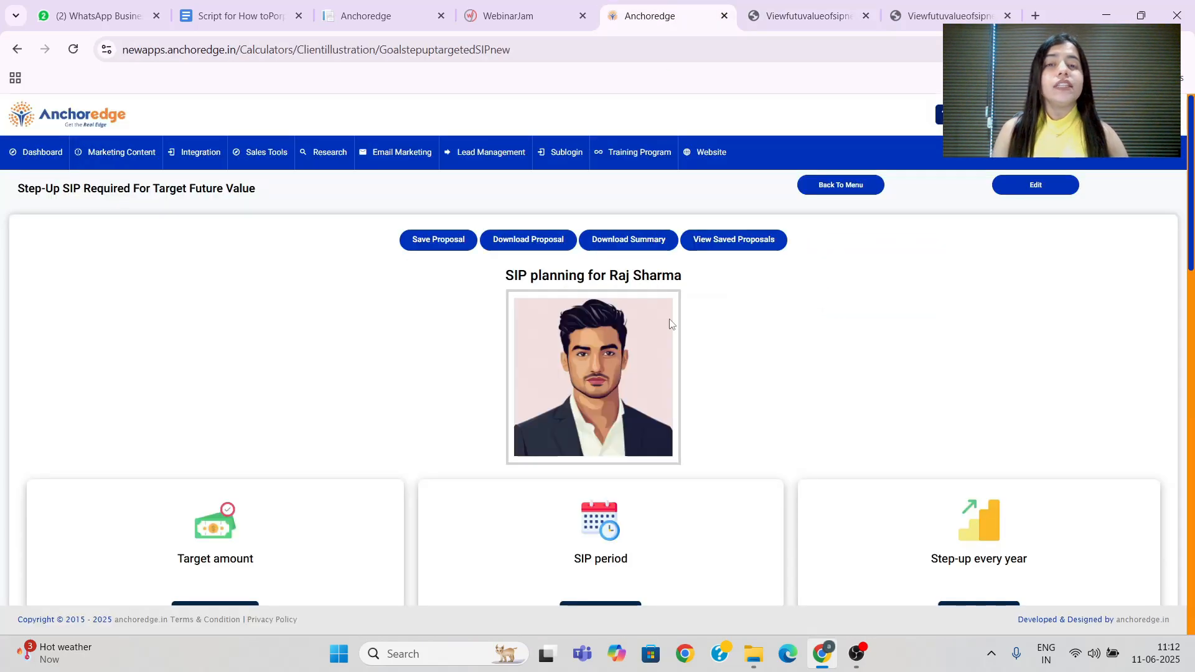